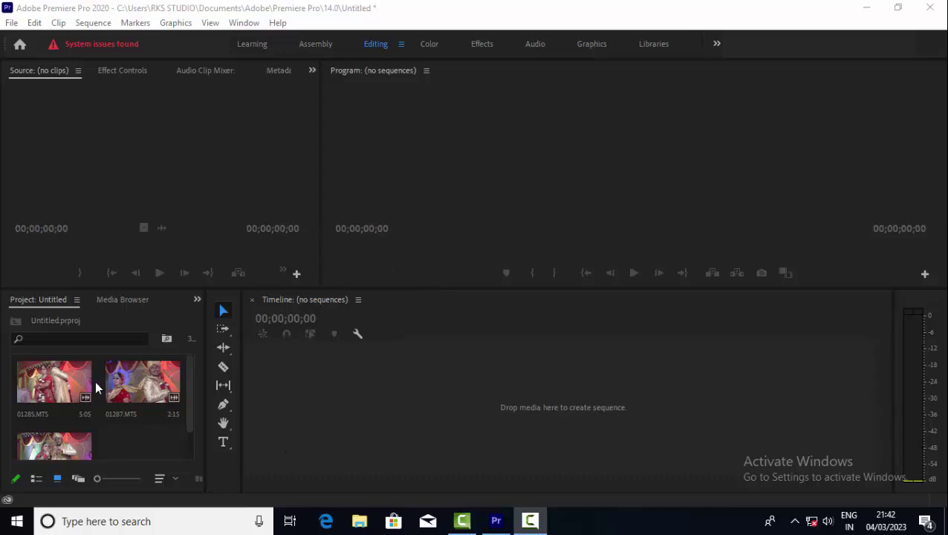
Create a sequence from the clip 01285.MTS and widen the timeline area
{"action": "left_click_drag", "start_coordinate": [79, 383], "coordinate": [258, 404]}
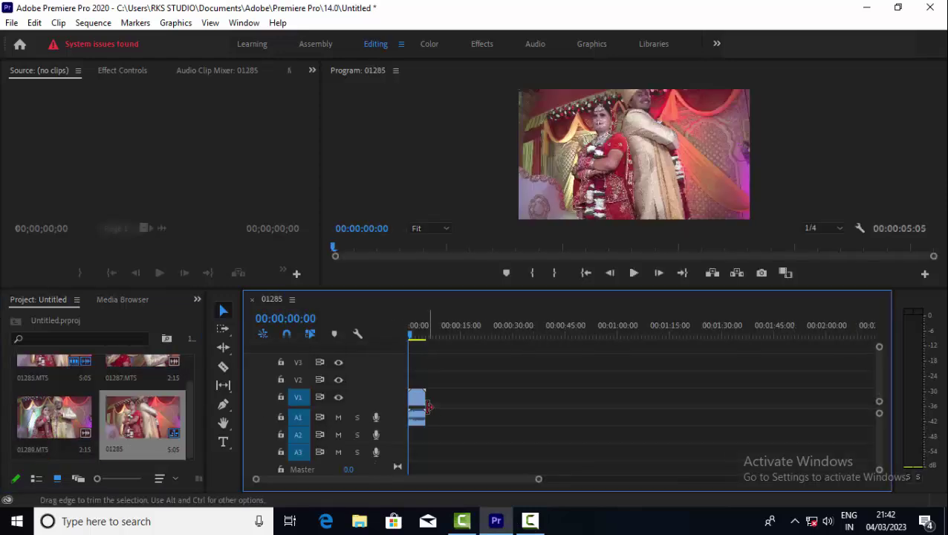
{"action": "left_click_drag", "start_coordinate": [414, 336], "coordinate": [405, 338]}
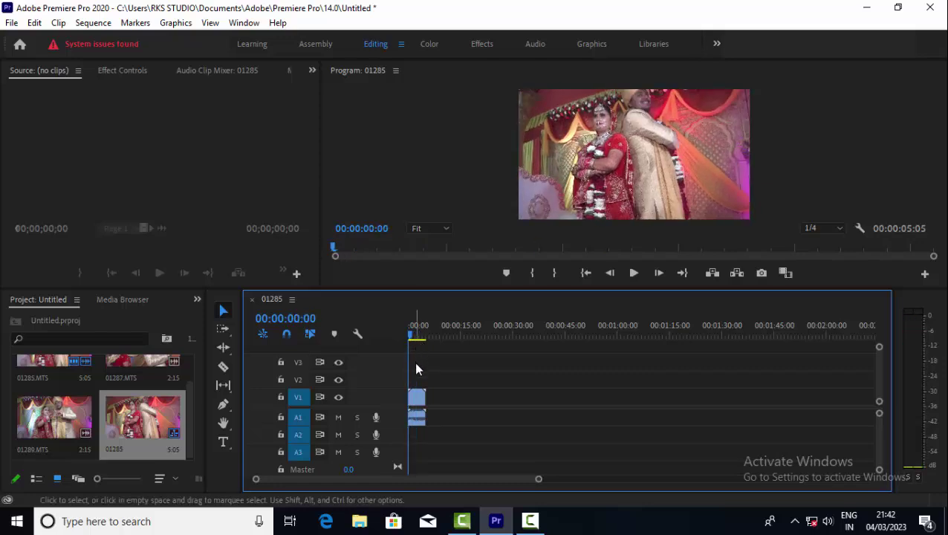
{"action": "left_click_drag", "start_coordinate": [209, 341], "coordinate": [133, 341]}
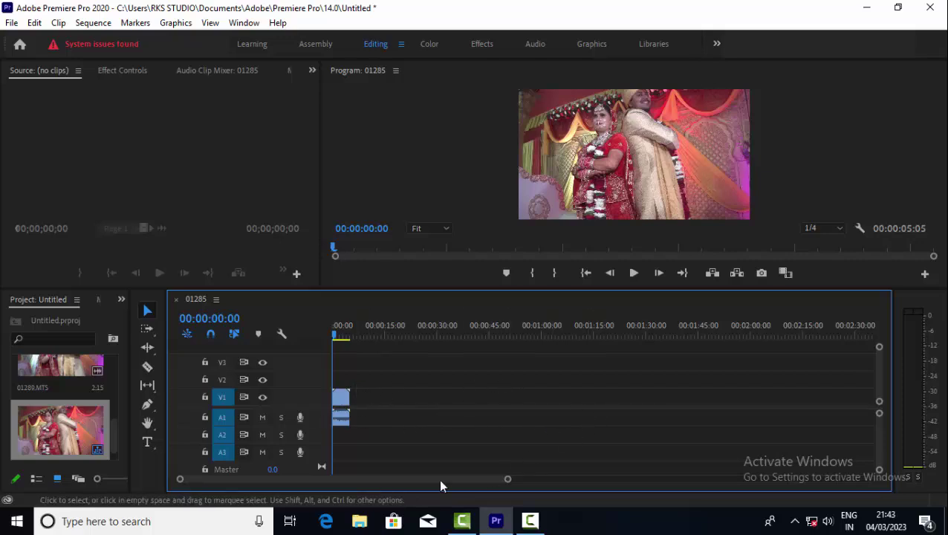
Unlink the video and audio of the 01285.MTS clip in the timeline
{"action": "left_click_drag", "start_coordinate": [357, 378], "coordinate": [331, 440]}
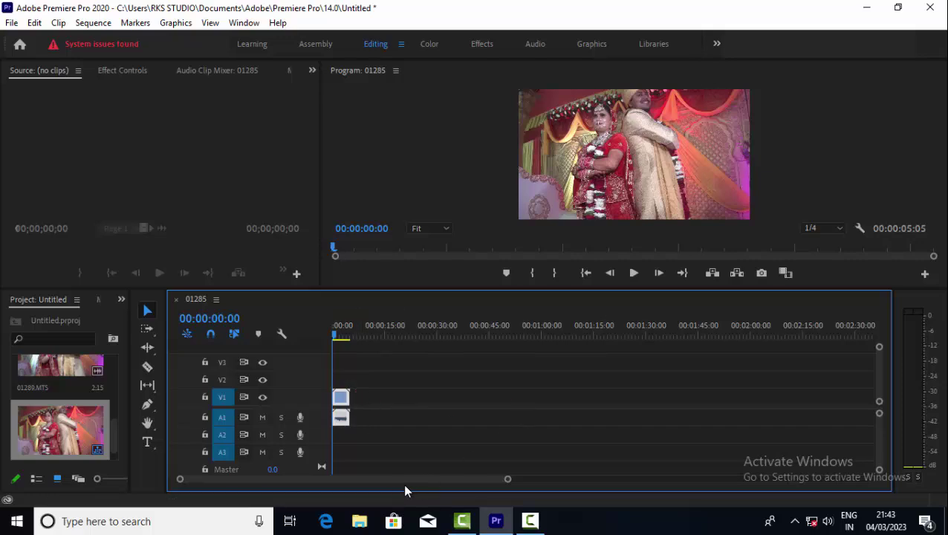
{"action": "left_click_drag", "start_coordinate": [508, 480], "coordinate": [476, 503]}
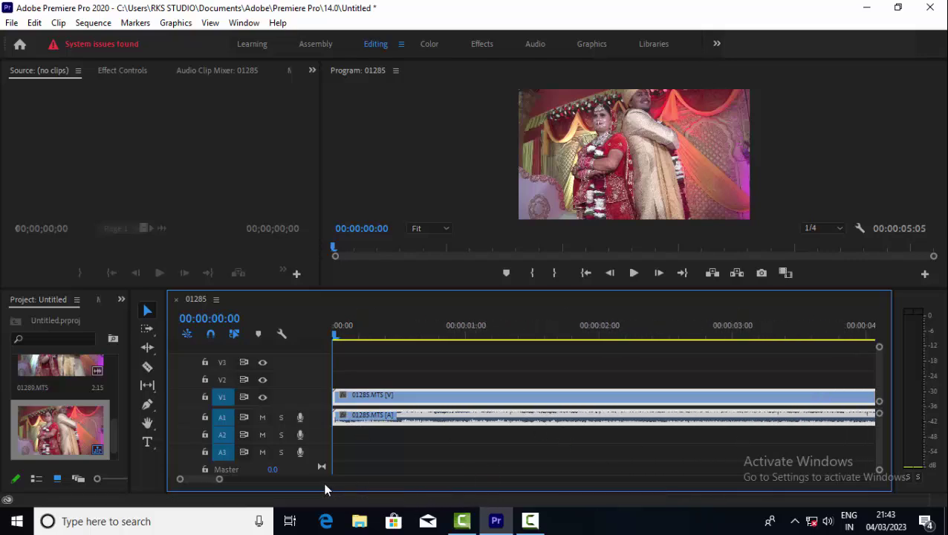
{"action": "mouse_move", "coordinate": [198, 477]}
{"action": "left_mouse_down"}
{"action": "mouse_move", "coordinate": [215, 477]}
{"action": "mouse_move", "coordinate": [192, 481]}
{"action": "left_mouse_up"}
{"action": "left_click", "coordinate": [440, 358]}
{"action": "left_click_drag", "start_coordinate": [440, 358], "coordinate": [438, 412]}
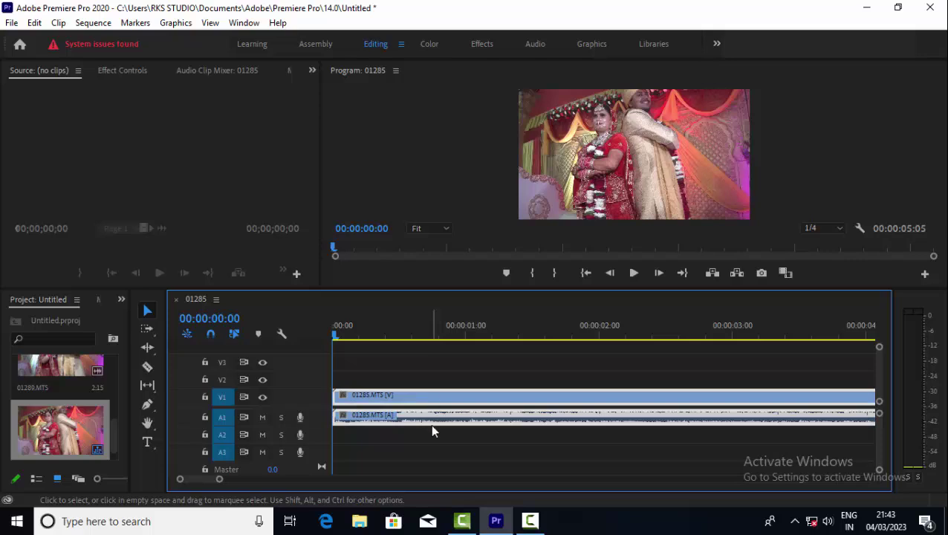
{"action": "left_click_drag", "start_coordinate": [439, 362], "coordinate": [431, 461]}
{"action": "right_click", "coordinate": [423, 402]}
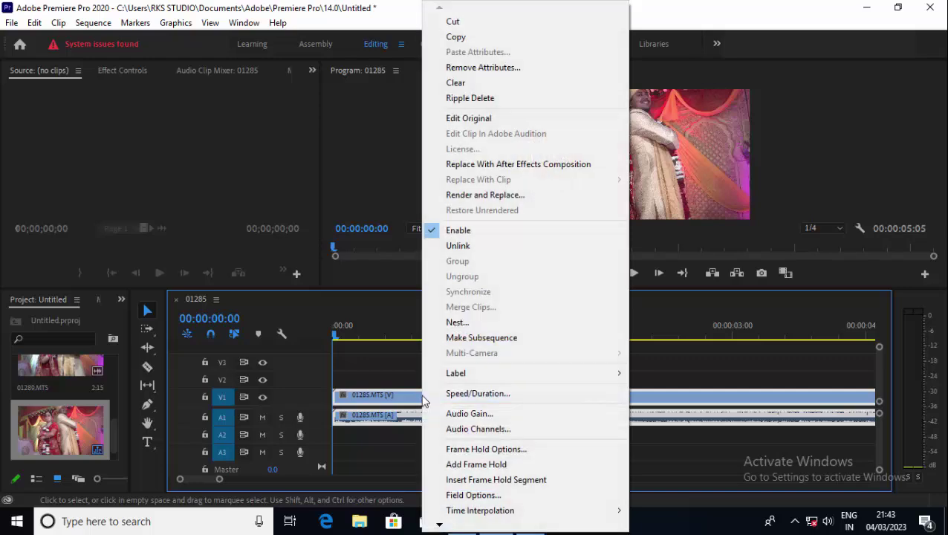
{"action": "left_click", "coordinate": [453, 245]}
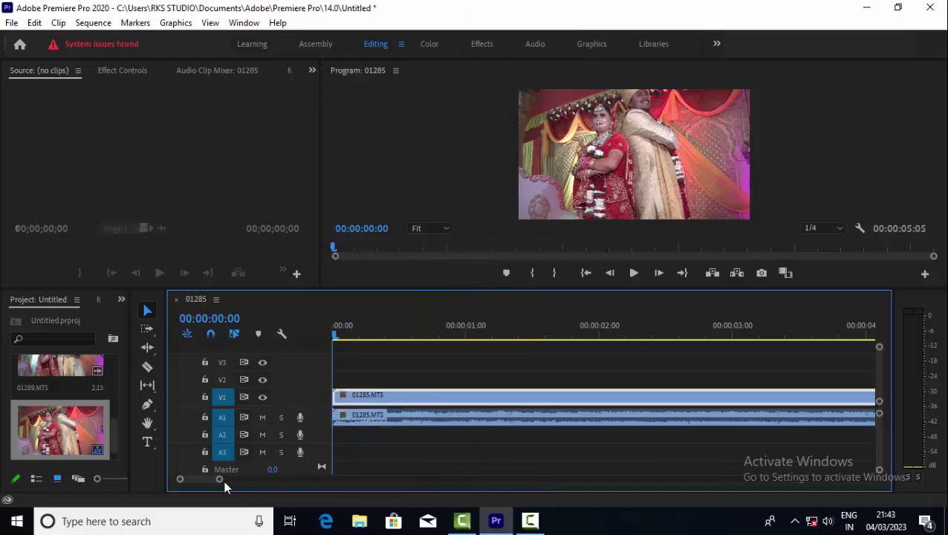
Select the separate video and audio parts of 01285.MTS together and link them again
{"action": "scroll", "coordinate": [204, 480], "scroll_direction": "down", "scroll_amount": 3}
{"action": "scroll", "coordinate": [220, 477], "scroll_direction": "down", "scroll_amount": 5}
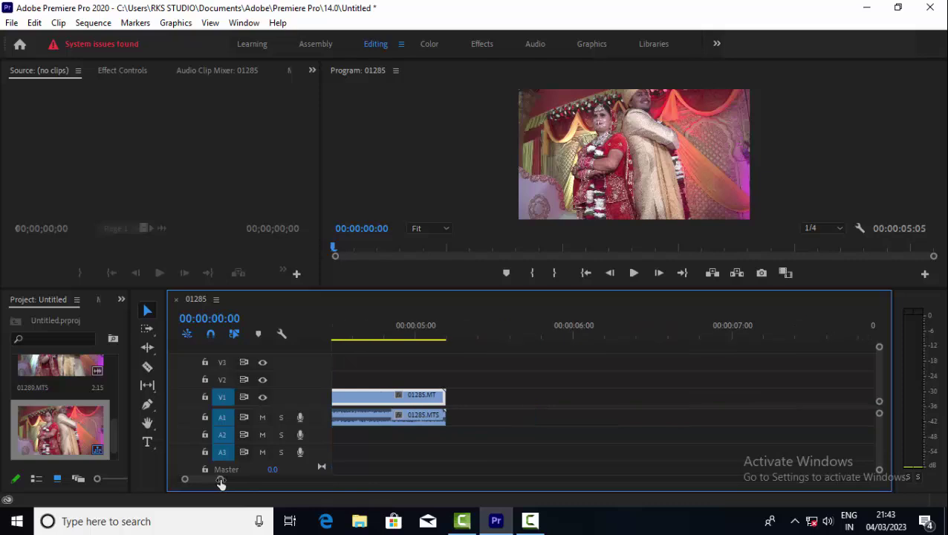
{"action": "scroll", "coordinate": [212, 478], "scroll_direction": "up", "scroll_amount": 5}
{"action": "left_click", "coordinate": [478, 415]}
{"action": "left_click_drag", "start_coordinate": [474, 406], "coordinate": [407, 420]}
{"action": "left_click", "coordinate": [456, 376]}
{"action": "left_click", "coordinate": [462, 399]}
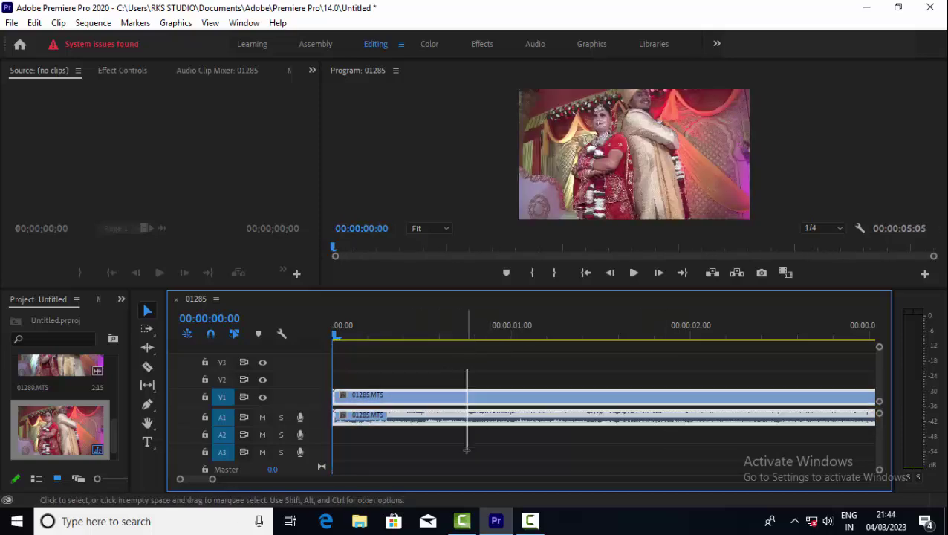
{"action": "right_click", "coordinate": [461, 399]}
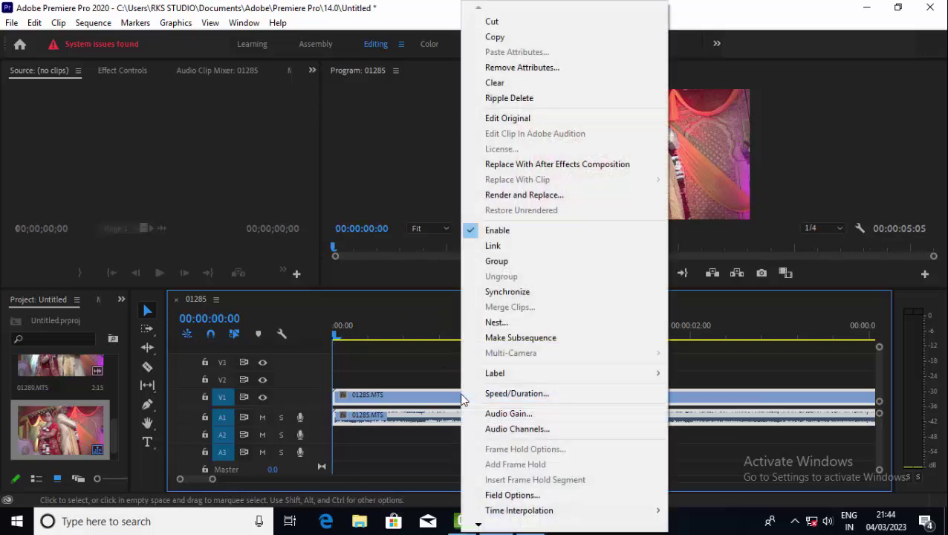
{"action": "left_click", "coordinate": [494, 246]}
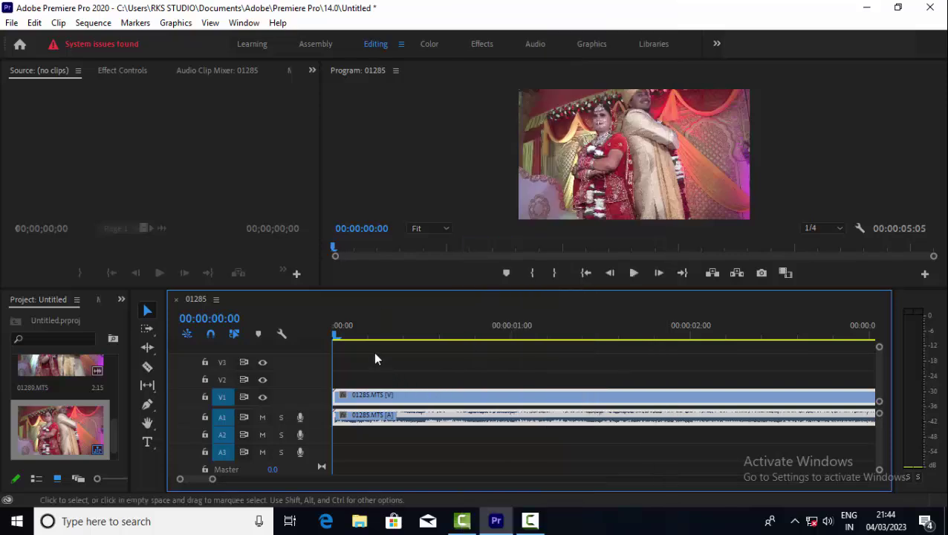
Deselect the clip, and lock and unlock video track V1
{"action": "left_click", "coordinate": [451, 436]}
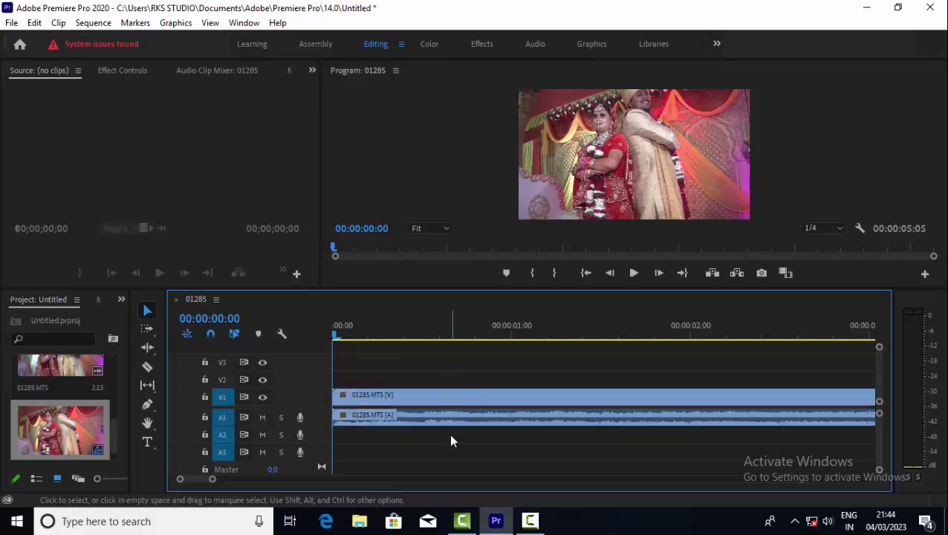
{"action": "left_click", "coordinate": [204, 398]}
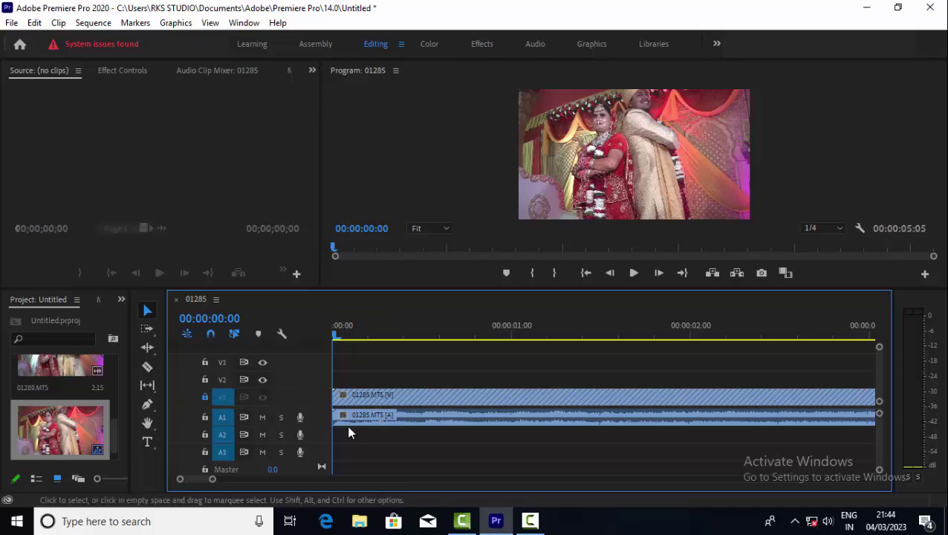
{"action": "mouse_move", "coordinate": [421, 425]}
{"action": "left_mouse_down"}
{"action": "mouse_move", "coordinate": [636, 425]}
{"action": "mouse_move", "coordinate": [441, 429]}
{"action": "left_mouse_up"}
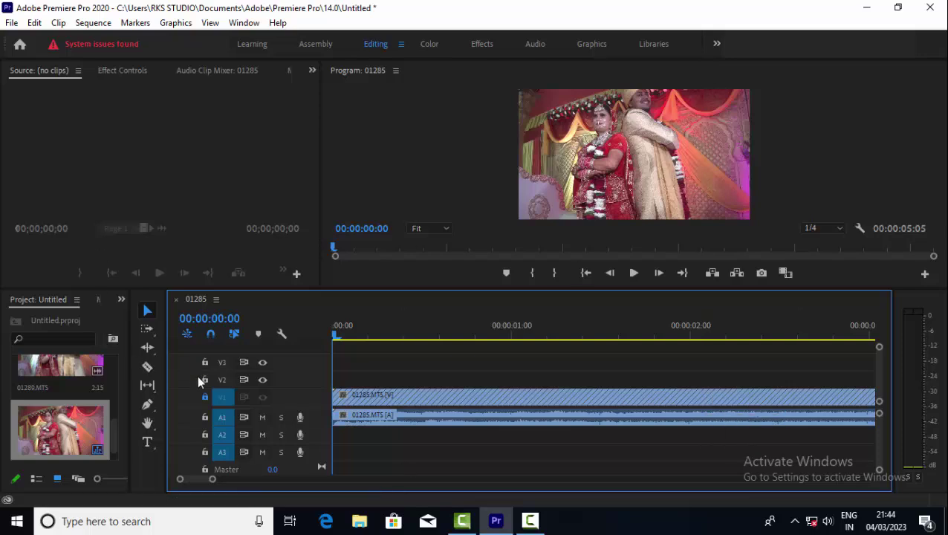
{"action": "left_click", "coordinate": [205, 396]}
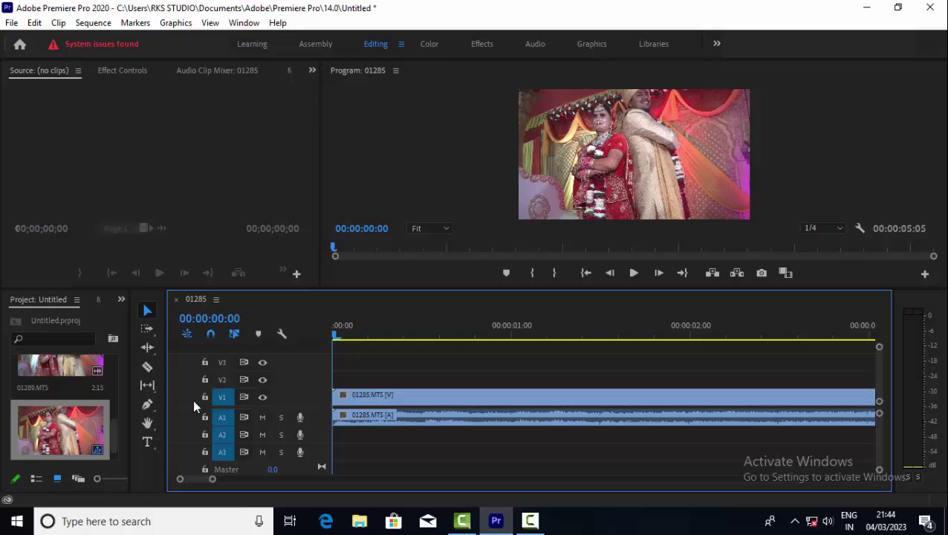
Trim the start of the 01285.MTS clip to about one second and its end to about 00:00:03:23
{"action": "left_click", "coordinate": [403, 394]}
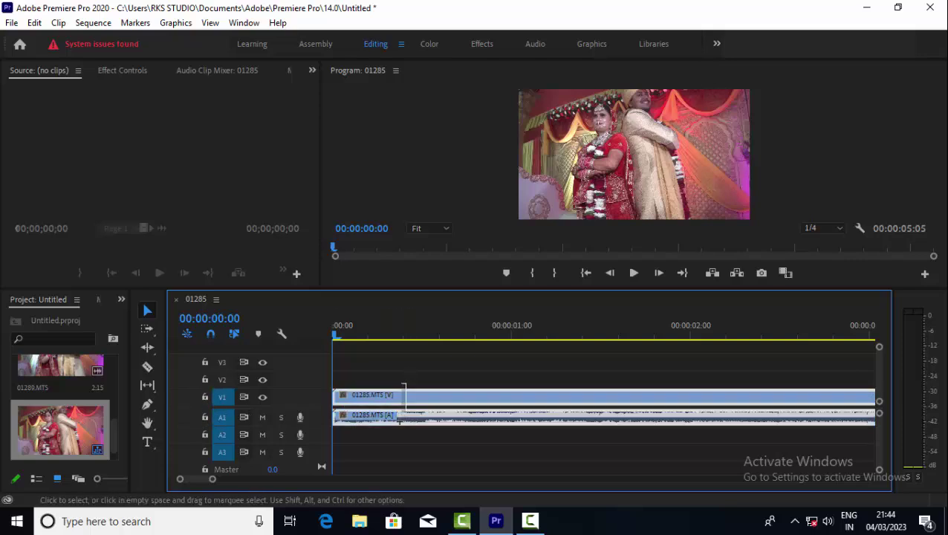
{"action": "left_click_drag", "start_coordinate": [407, 394], "coordinate": [356, 407]}
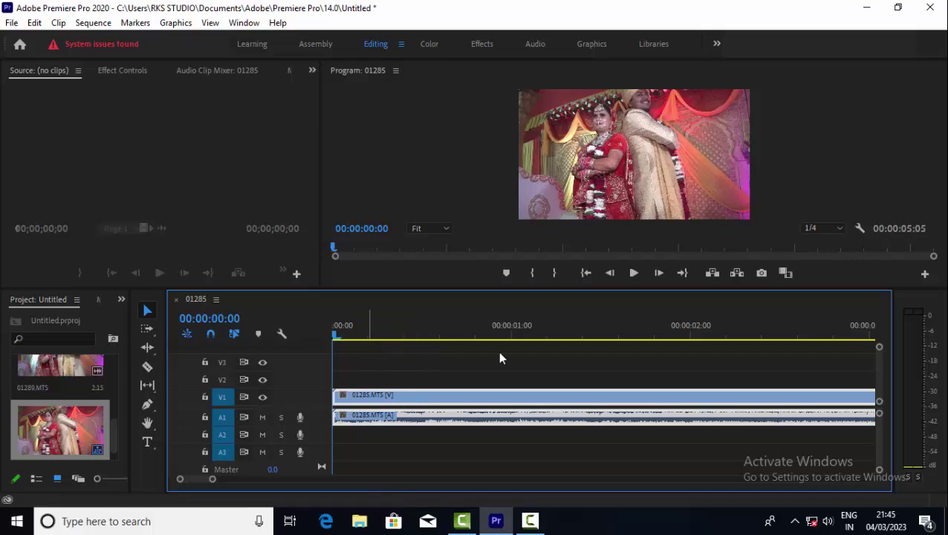
{"action": "left_click_drag", "start_coordinate": [218, 480], "coordinate": [233, 493]}
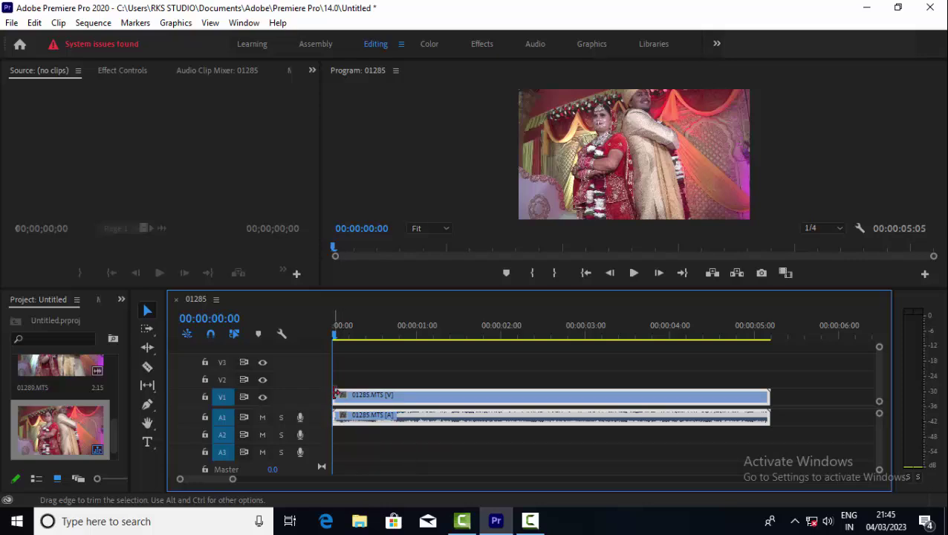
{"action": "left_click_drag", "start_coordinate": [335, 395], "coordinate": [421, 410]}
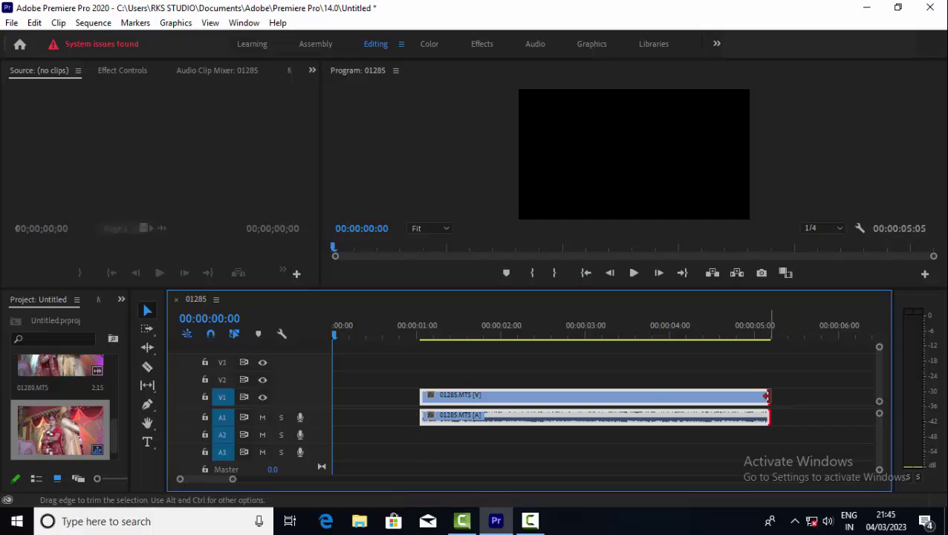
{"action": "left_click_drag", "start_coordinate": [767, 396], "coordinate": [662, 405]}
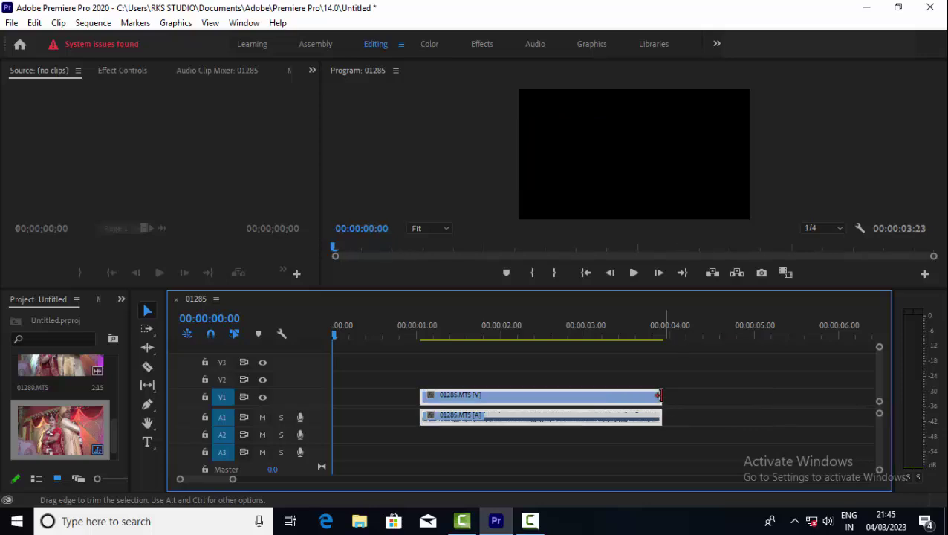
Extend both ends of the trimmed clip back out to its full length from 00:00:00:00 to 00:00:05:05
{"action": "left_click", "coordinate": [539, 334]}
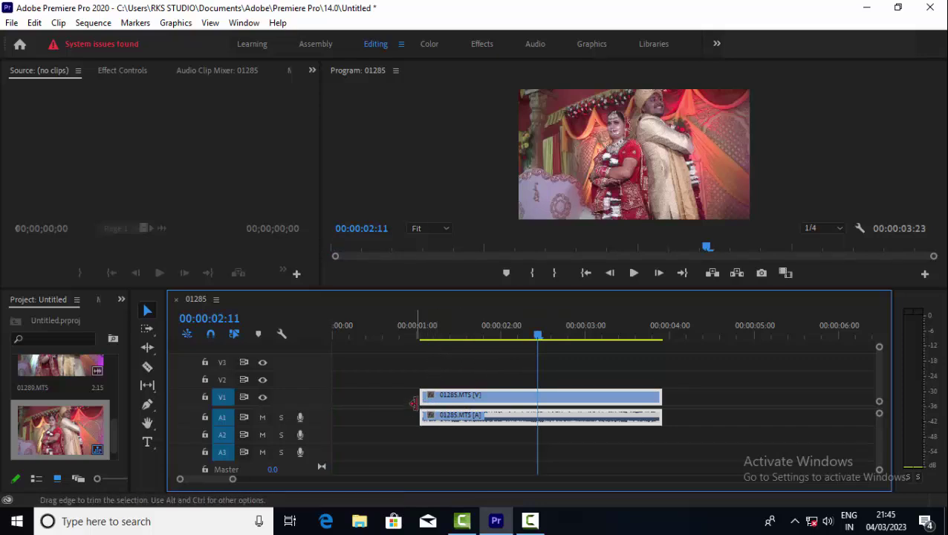
{"action": "left_click_drag", "start_coordinate": [421, 395], "coordinate": [325, 404]}
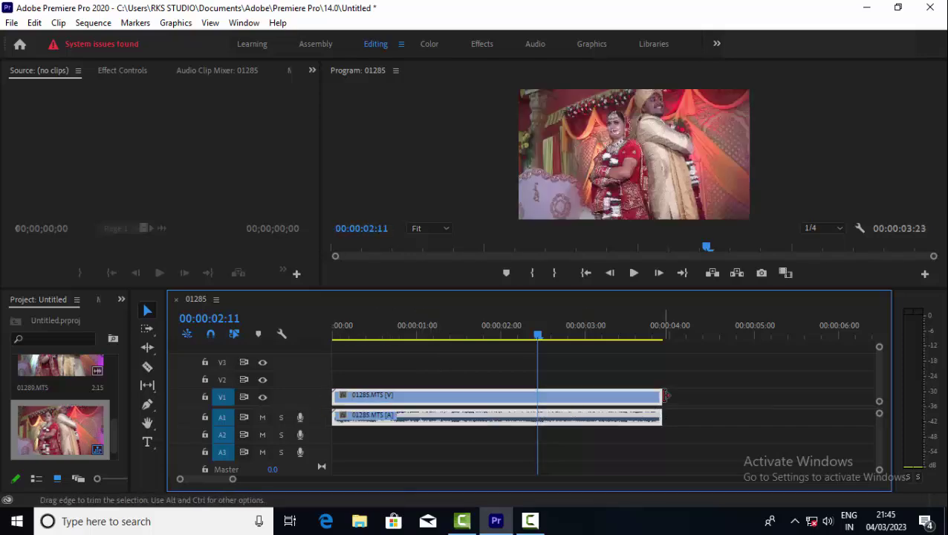
{"action": "left_click_drag", "start_coordinate": [662, 396], "coordinate": [770, 399]}
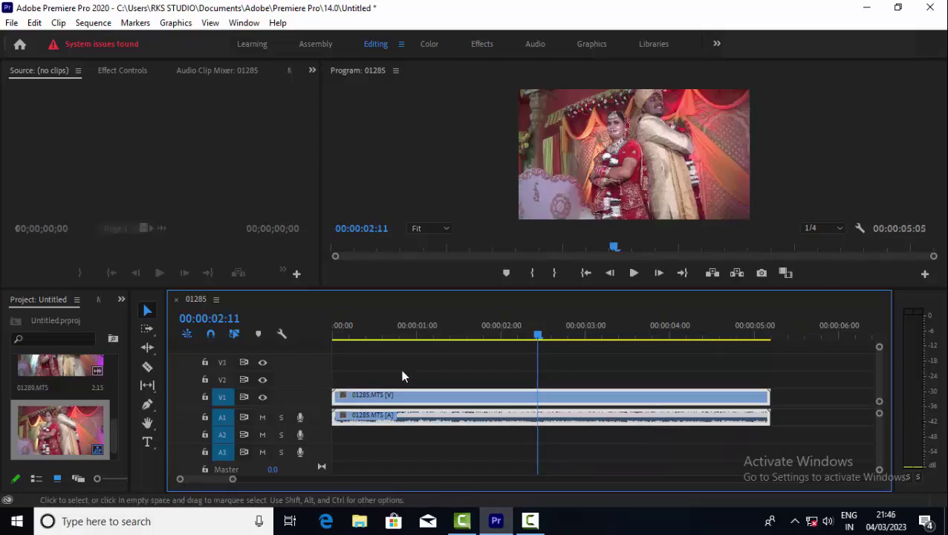
Trim the clip's start to the playhead at 00:00:00:18 and undo that trim
{"action": "left_click", "coordinate": [403, 333]}
{"action": "left_click", "coordinate": [393, 333]}
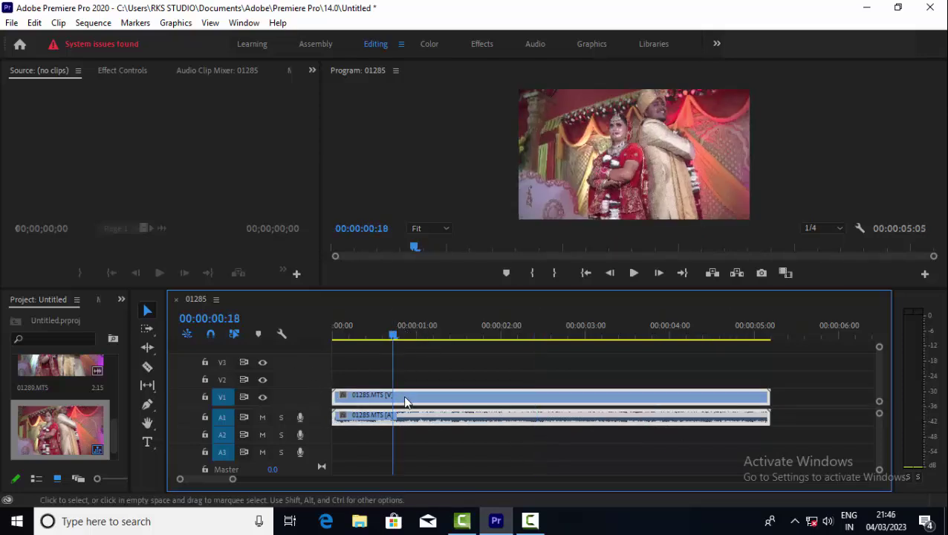
{"action": "left_click_drag", "start_coordinate": [334, 397], "coordinate": [393, 399]}
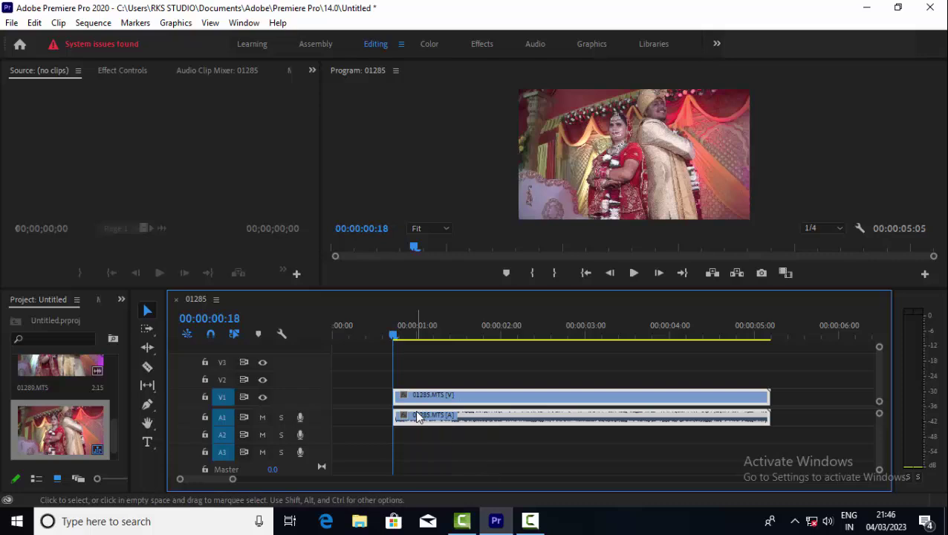
{"action": "key", "text": "ctrl+z"}
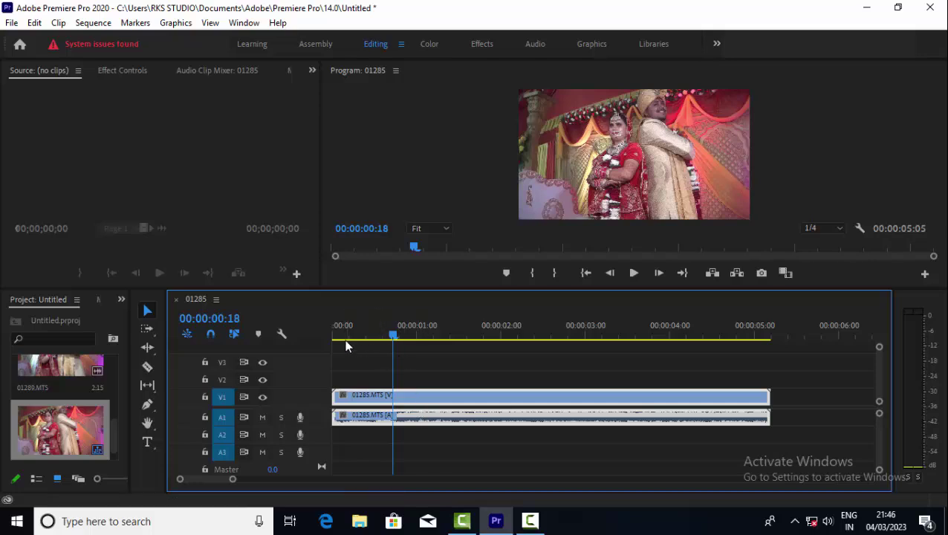
Check the clip's start and end in the timeline and place the playhead at 00:00:00:15
{"action": "left_click_drag", "start_coordinate": [346, 339], "coordinate": [332, 339]}
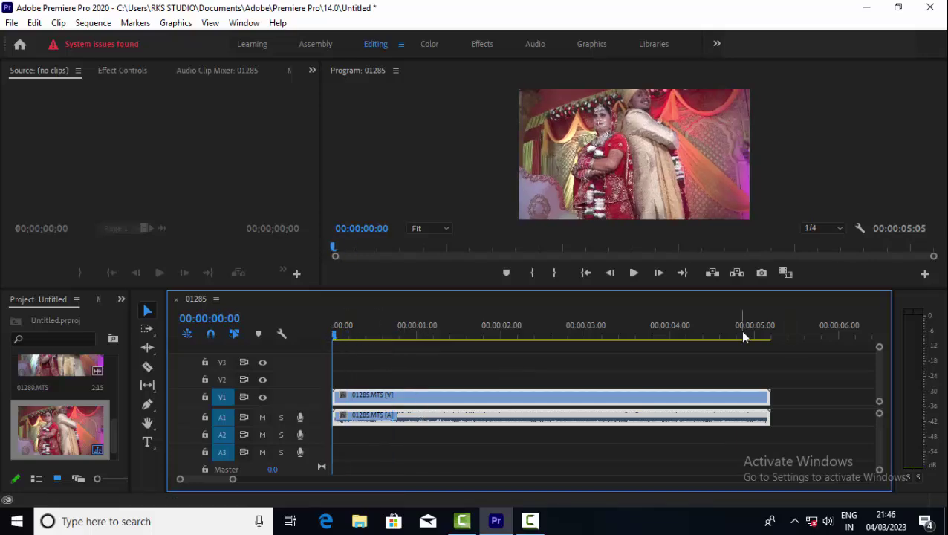
{"action": "left_click", "coordinate": [770, 339]}
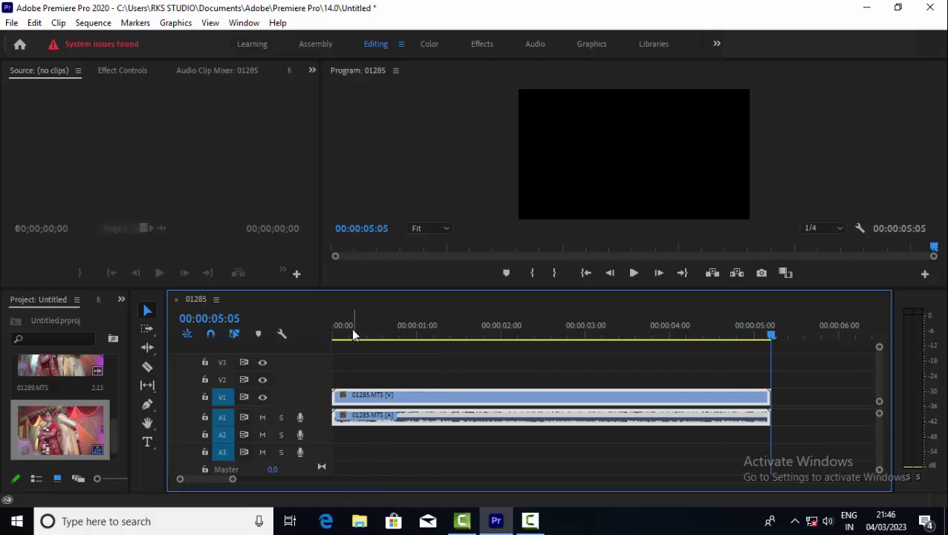
{"action": "left_click_drag", "start_coordinate": [354, 333], "coordinate": [327, 333]}
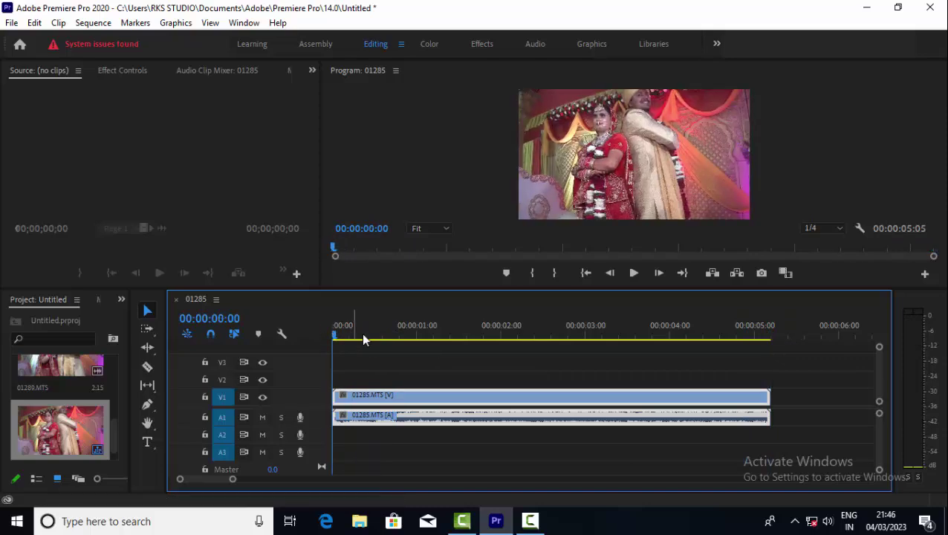
{"action": "left_click_drag", "start_coordinate": [362, 336], "coordinate": [380, 339]}
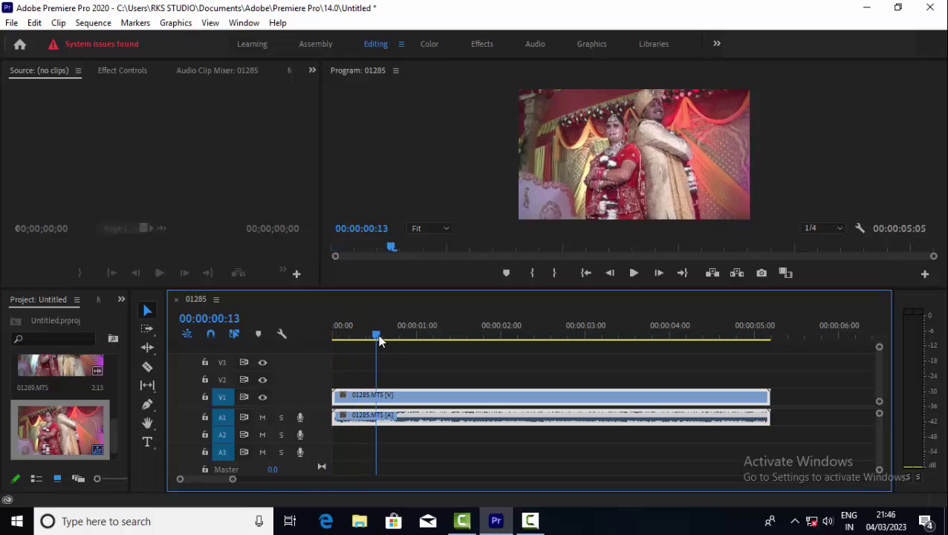
{"action": "left_click", "coordinate": [457, 334]}
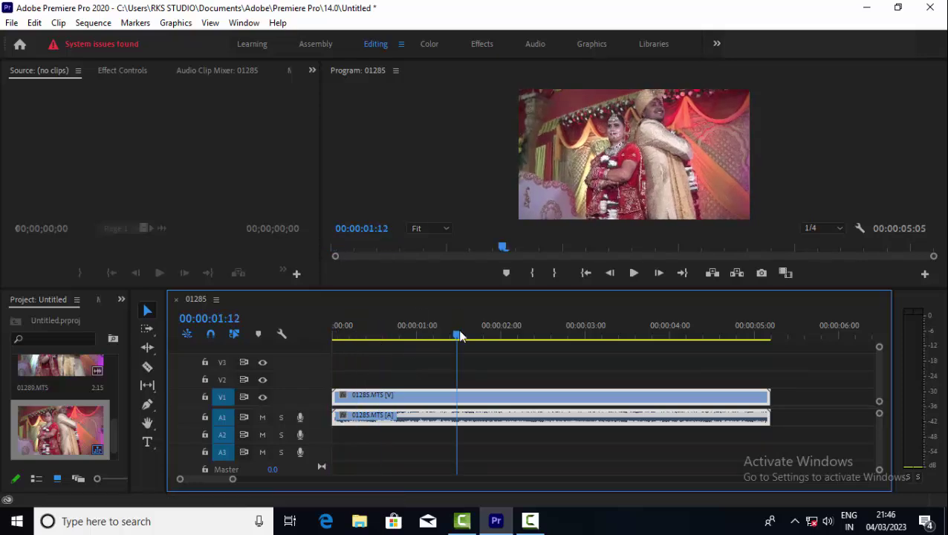
{"action": "left_click", "coordinate": [383, 334]}
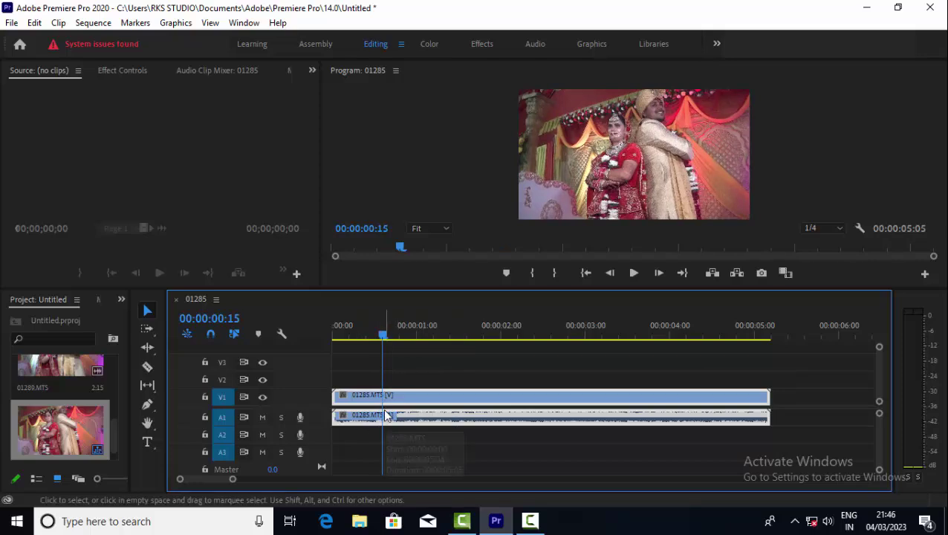
Activate the Razor tool and switch back to the Selection tool
{"action": "key", "text": "c"}
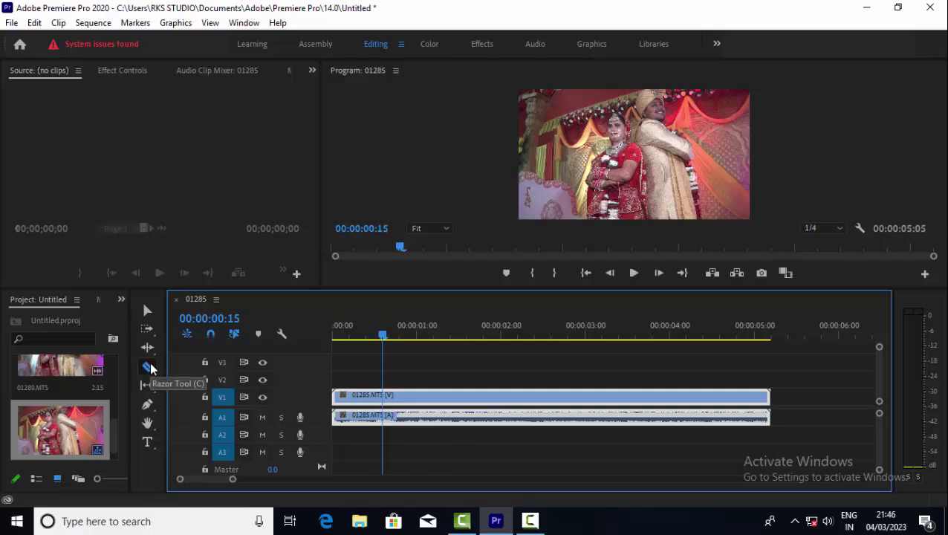
{"action": "left_click", "coordinate": [149, 366]}
{"action": "left_click", "coordinate": [148, 310]}
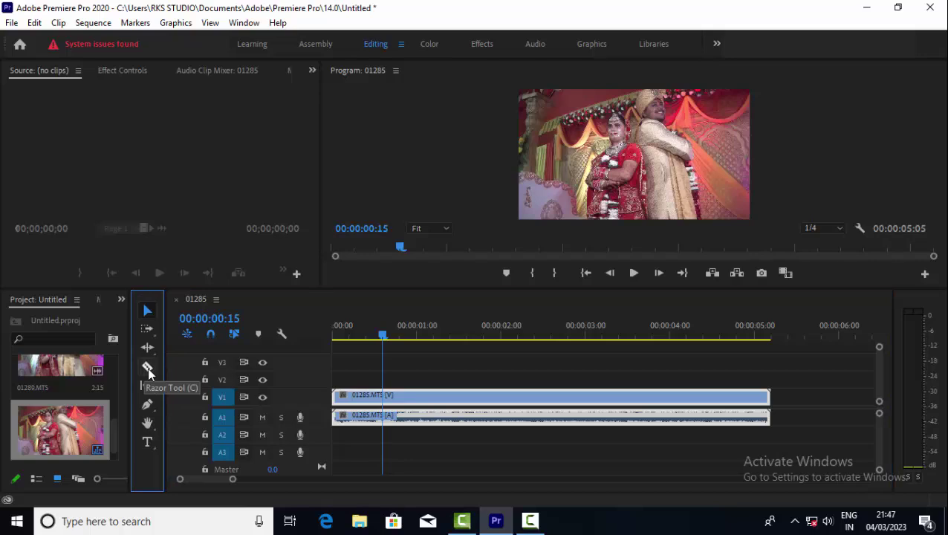
Cut the linked 01285.MTS clip with the Razor tool at 00:00:01:01 and 00:00:02:02
{"action": "left_click", "coordinate": [147, 367]}
{"action": "left_click", "coordinate": [392, 405]}
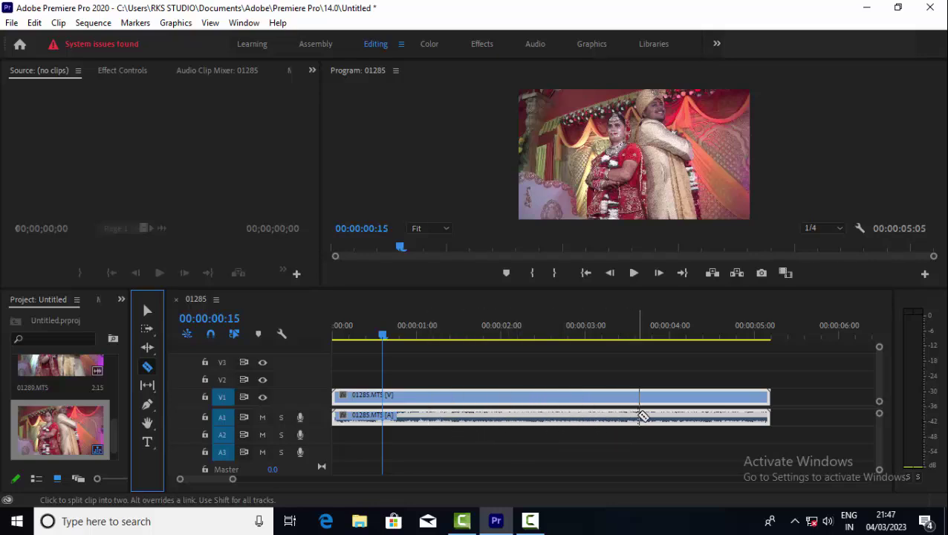
{"action": "left_click", "coordinate": [420, 417]}
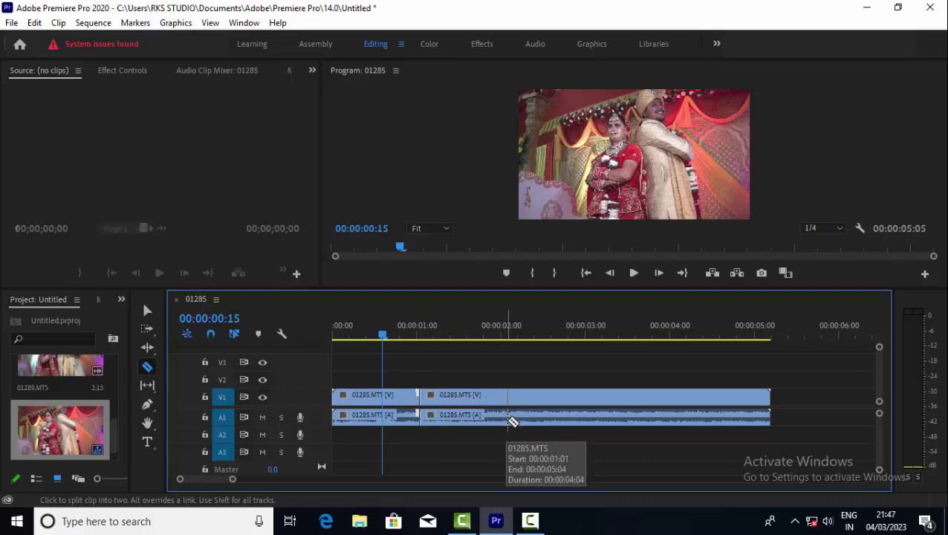
{"action": "left_click", "coordinate": [508, 421]}
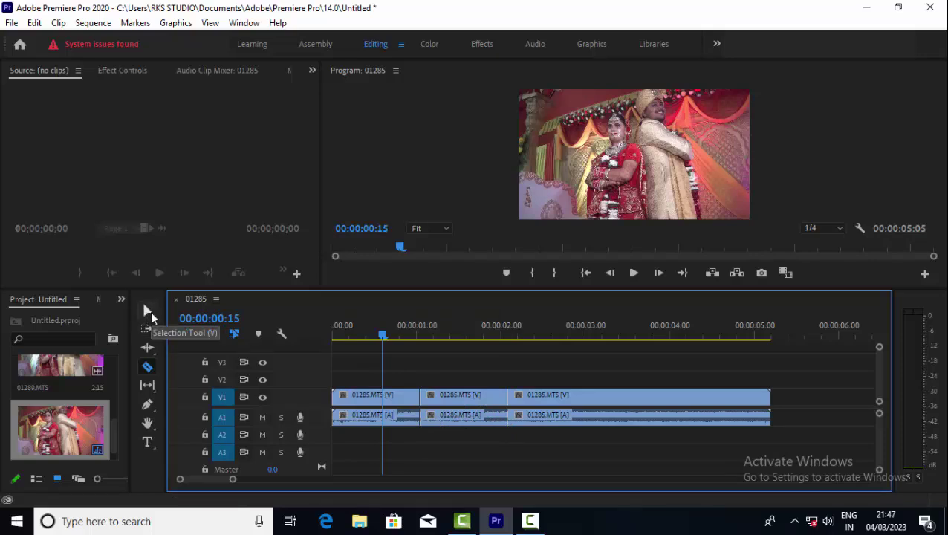
Try deleting the middle segment and shifting the last segment slightly earlier, and undo both changes
{"action": "left_click", "coordinate": [148, 311]}
{"action": "left_click", "coordinate": [461, 395]}
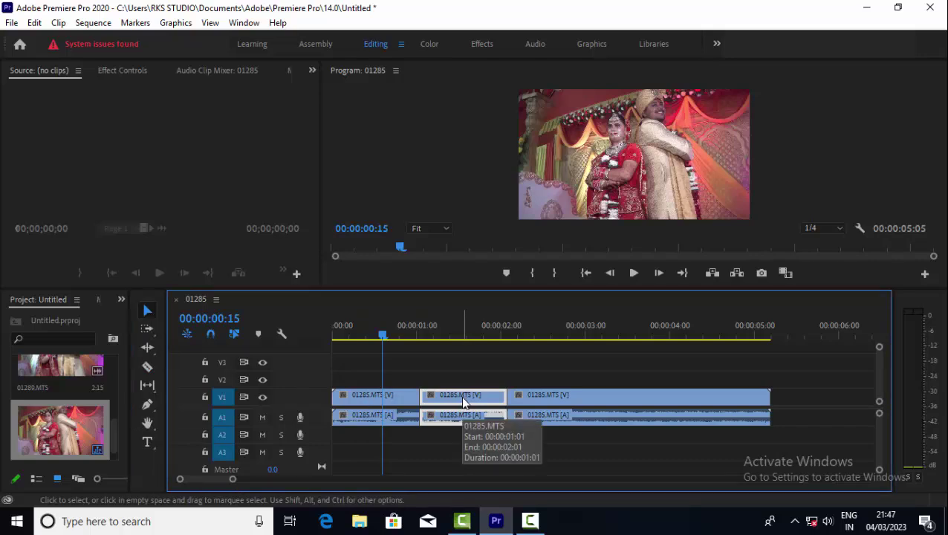
{"action": "key", "text": "Delete"}
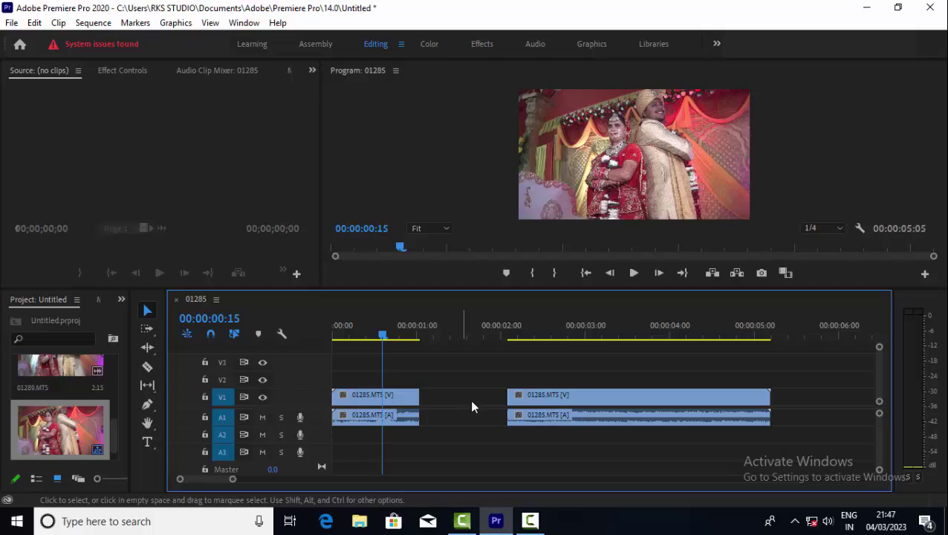
{"action": "left_click", "coordinate": [549, 406]}
{"action": "left_click_drag", "start_coordinate": [551, 407], "coordinate": [512, 401]}
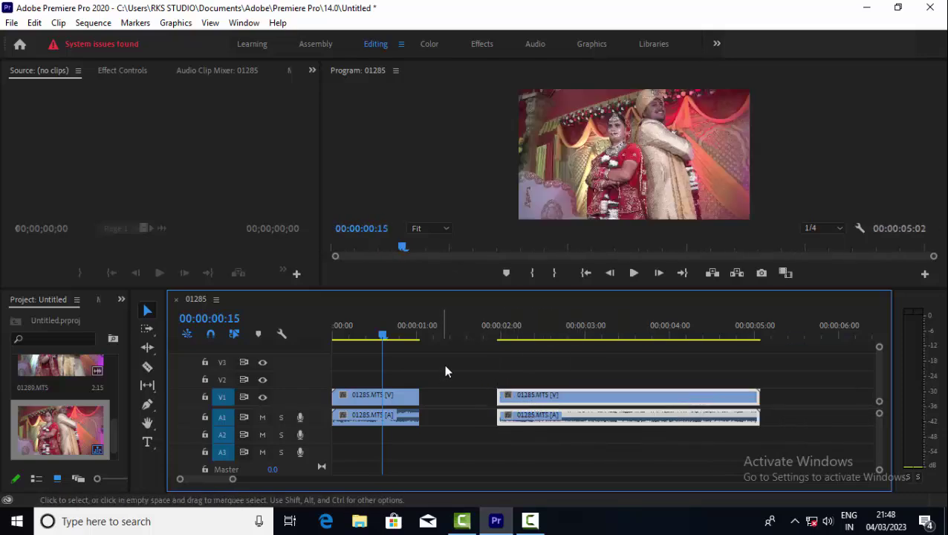
{"action": "key", "text": "ctrl+z"}
{"action": "key", "text": "ctrl+z"}
{"action": "key", "text": "ctrl+z"}
Delete the middle segment once more without closing the gap, and undo that deletion
{"action": "left_click", "coordinate": [458, 398]}
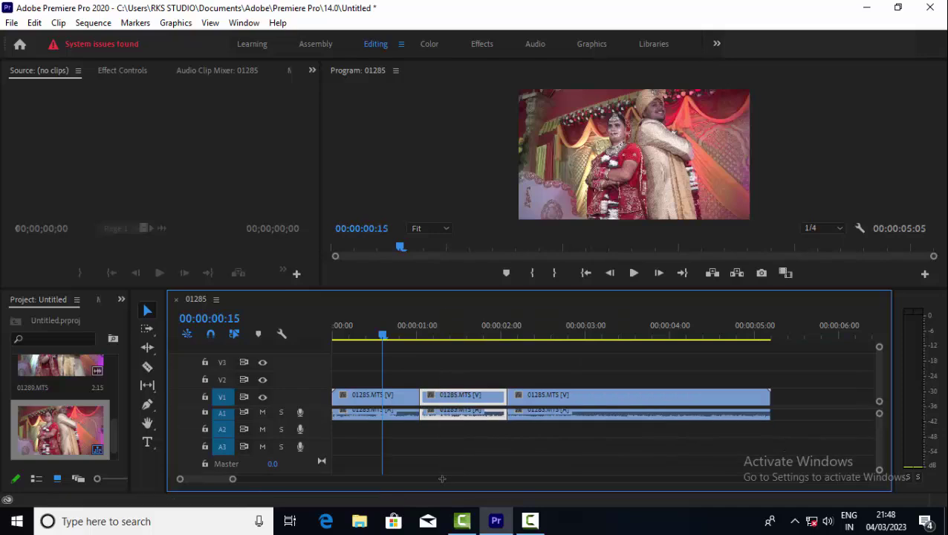
{"action": "key", "text": "Delete"}
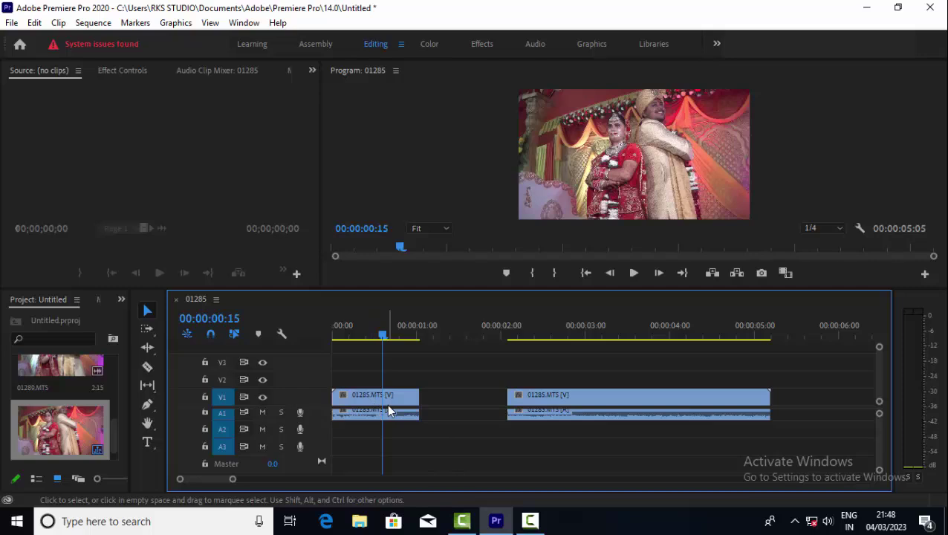
{"action": "key", "text": "ctrl+z"}
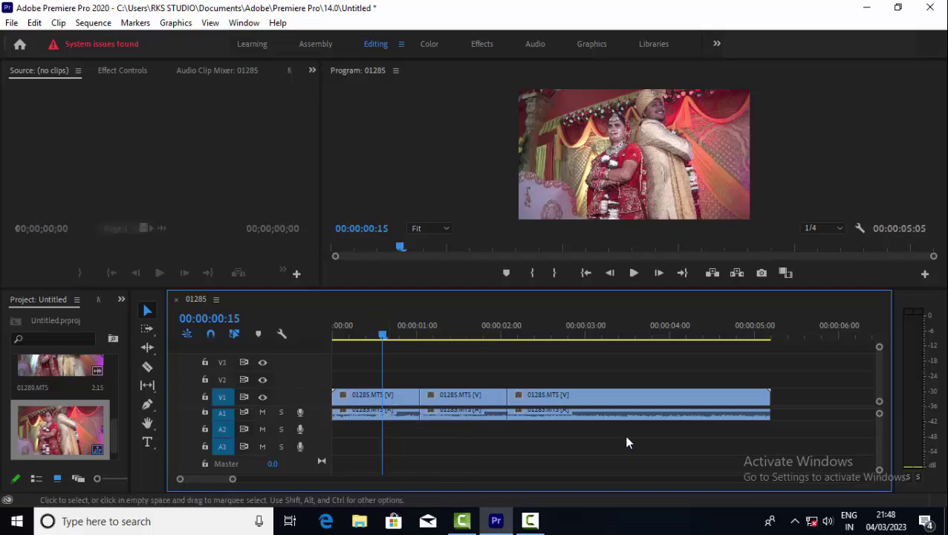
Place the playhead at 00:00:01:01, delete the middle segment and close the gap it leaves
{"action": "left_click", "coordinate": [487, 415]}
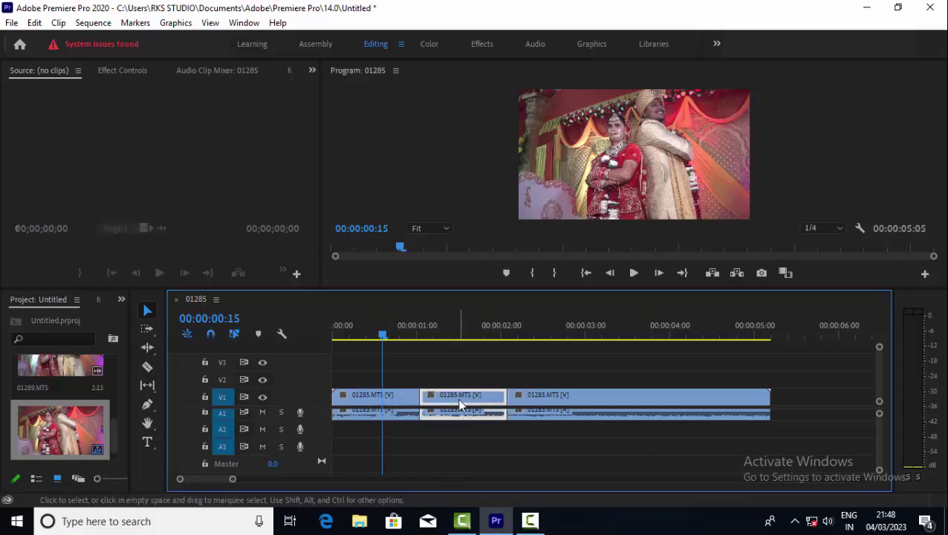
{"action": "left_click", "coordinate": [433, 338]}
{"action": "left_click_drag", "start_coordinate": [436, 344], "coordinate": [422, 380]}
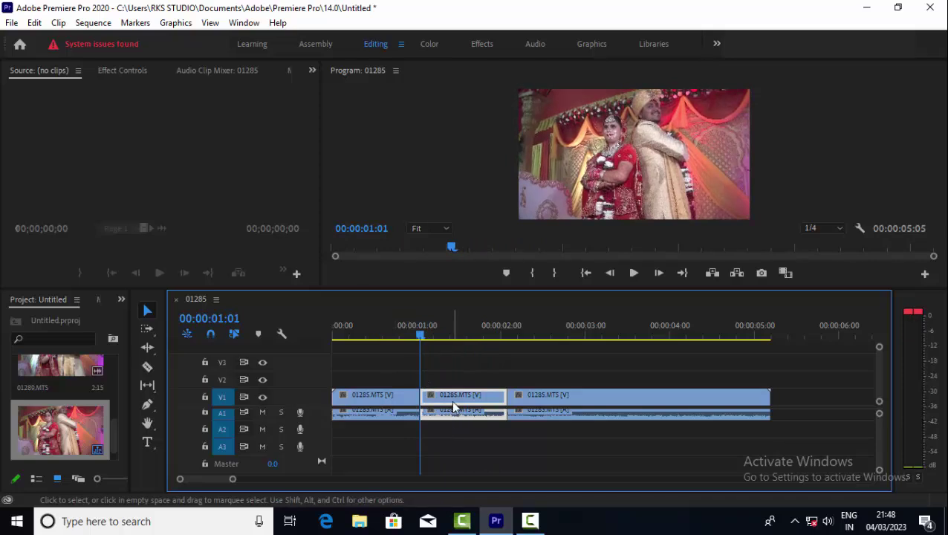
{"action": "key", "text": "Delete"}
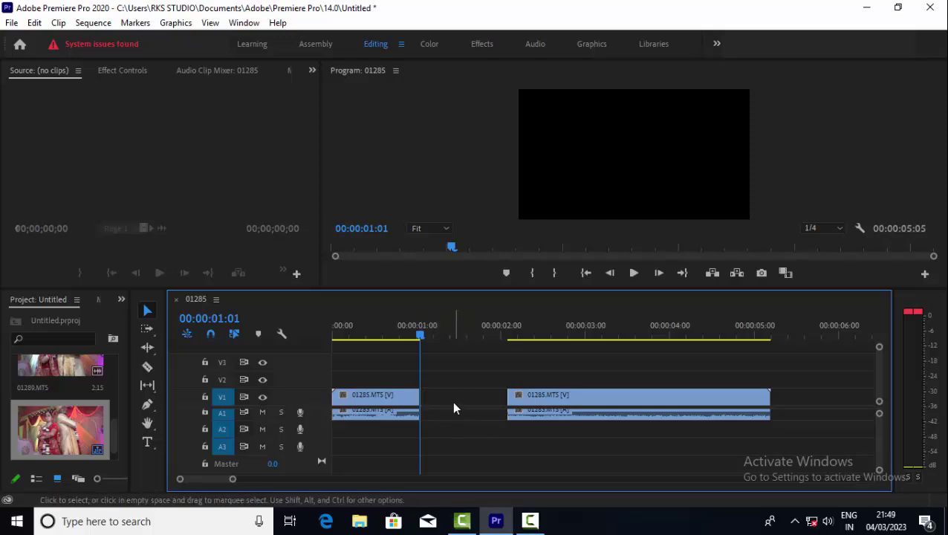
{"action": "left_click", "coordinate": [448, 401]}
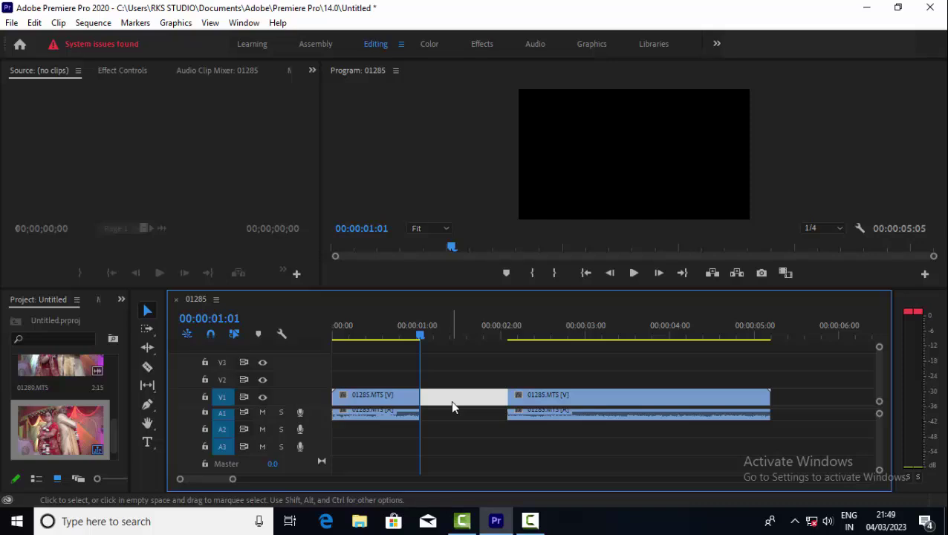
{"action": "key", "text": "Delete"}
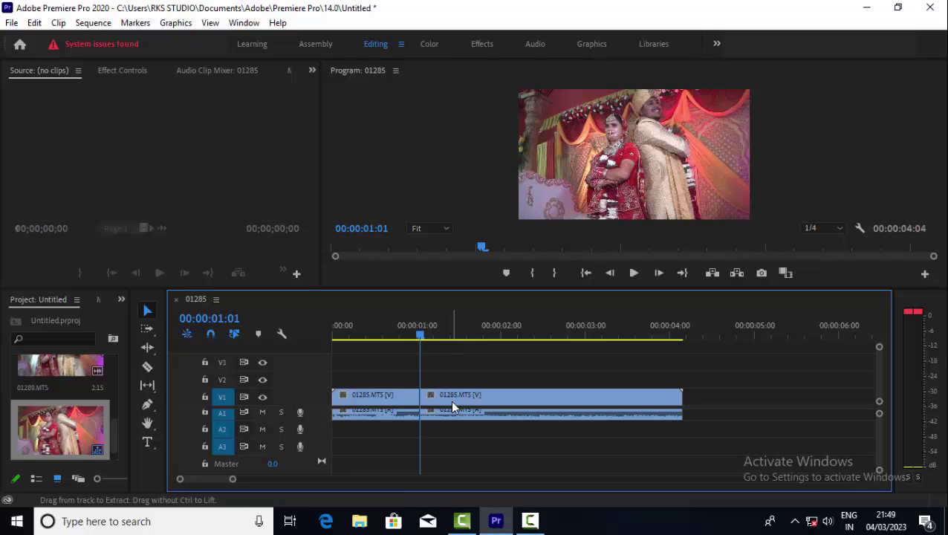
Undo the gap removal, the deletion and both cuts to restore the single full clip, and leave it deselected
{"action": "key", "text": "ctrl+shift+v"}
{"action": "key", "text": "ctrl+z"}
{"action": "key", "text": "ctrl+z"}
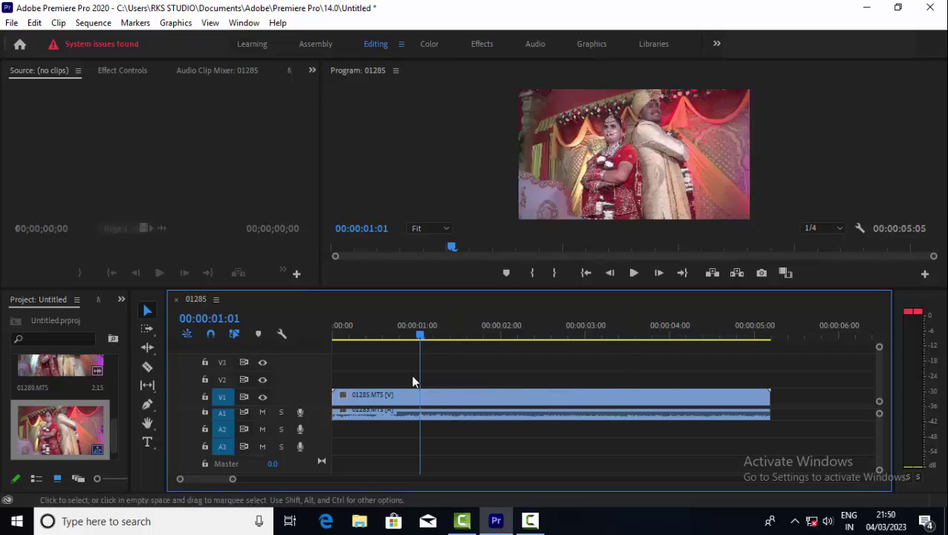
{"action": "left_click", "coordinate": [433, 396]}
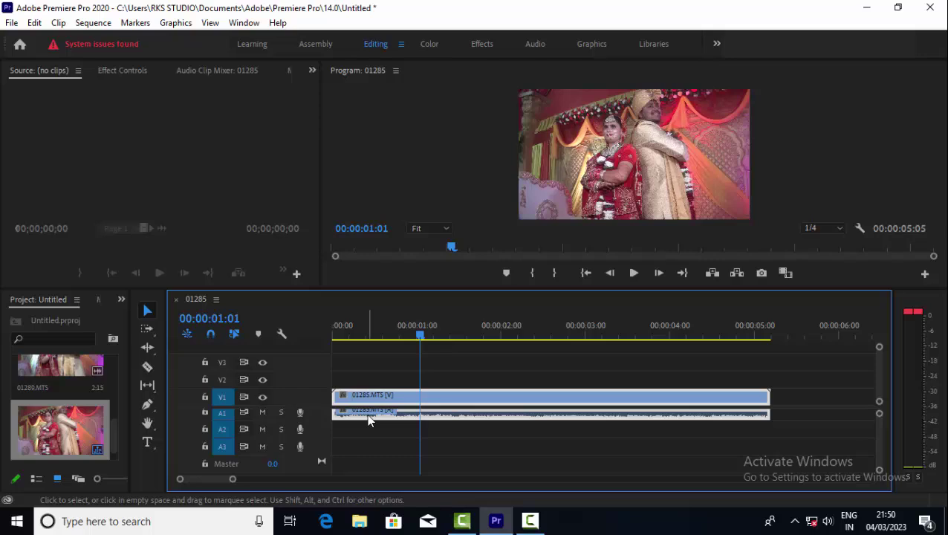
{"action": "left_click", "coordinate": [810, 427]}
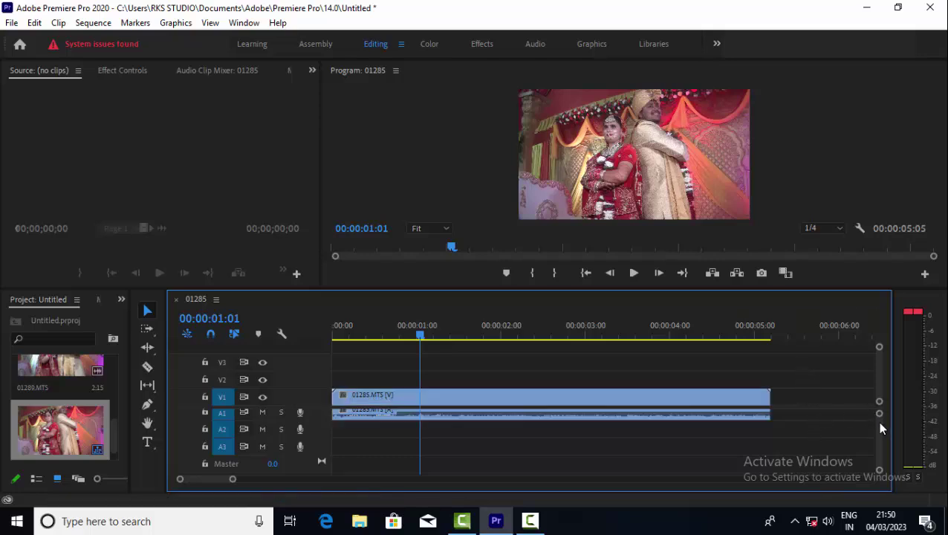
Enlarge the A1 track to show its full waveform and place the playhead at 00:00:00:12
{"action": "left_click_drag", "start_coordinate": [878, 417], "coordinate": [878, 415]}
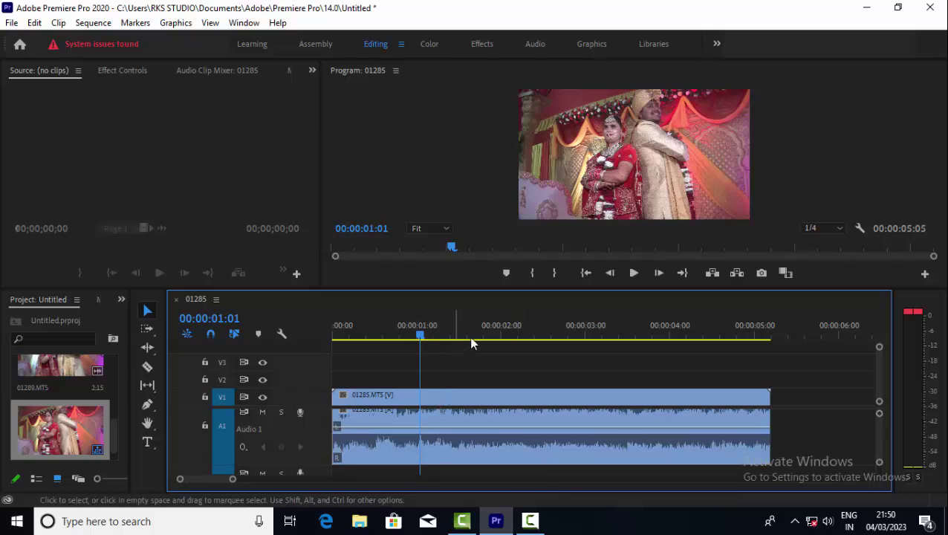
{"action": "left_click", "coordinate": [362, 334]}
{"action": "left_click_drag", "start_coordinate": [355, 330], "coordinate": [373, 353]}
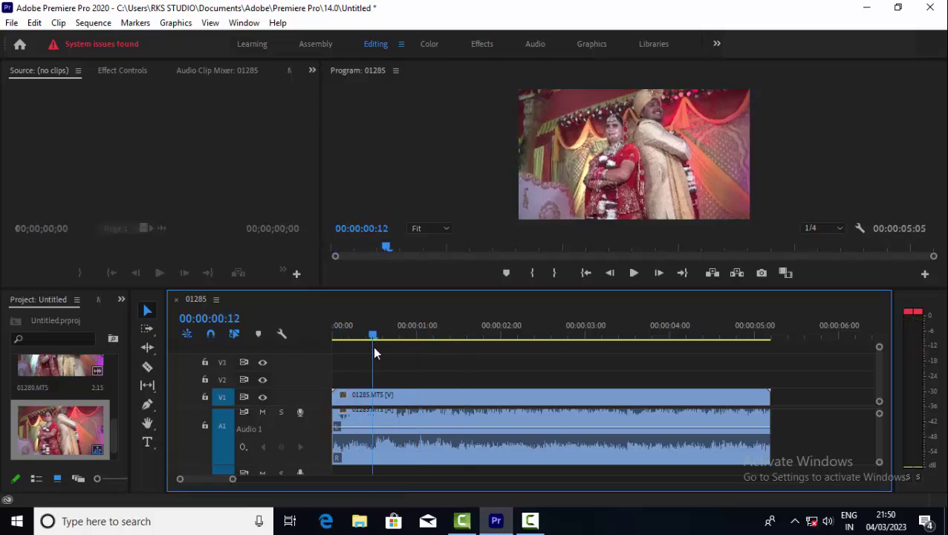
Lower the volume line of the 01285.MTS audio close to its minimum and play the clip to 00:00:01:19
{"action": "left_click", "coordinate": [390, 430]}
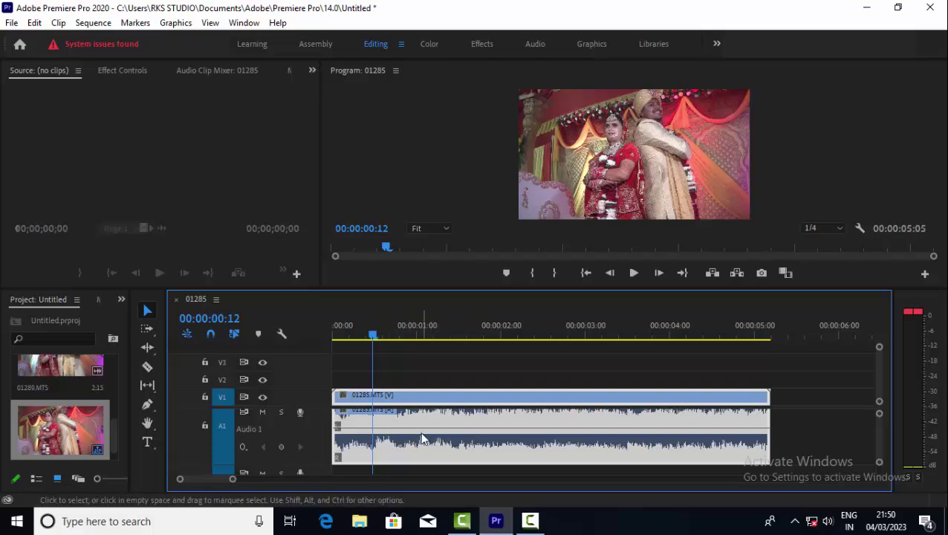
{"action": "left_click_drag", "start_coordinate": [427, 434], "coordinate": [429, 459]}
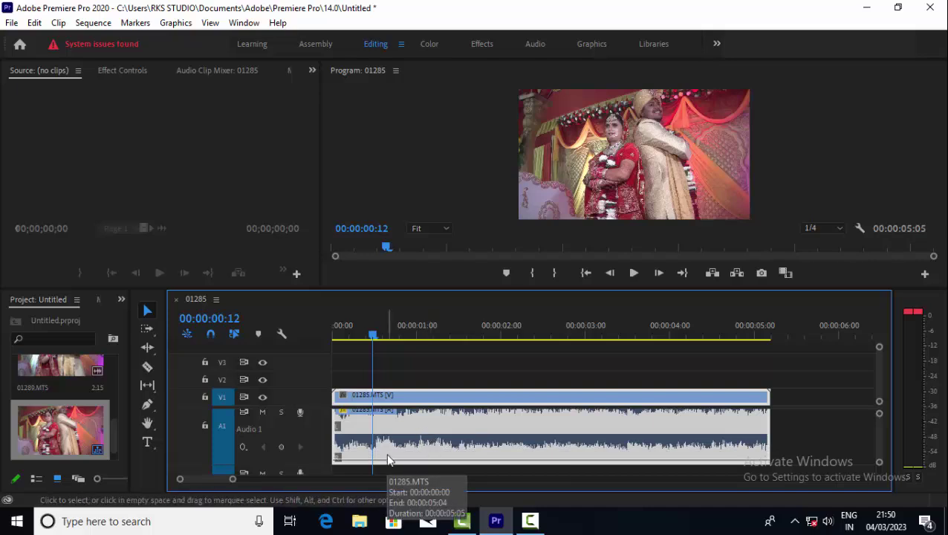
{"action": "key", "text": "space"}
{"action": "key", "text": "space"}
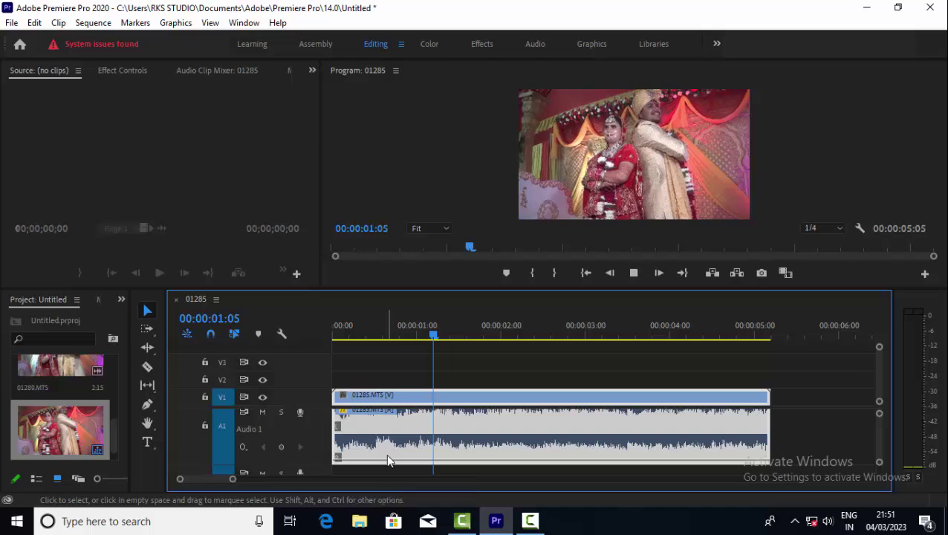
{"action": "key", "text": "space"}
{"action": "key", "text": "space"}
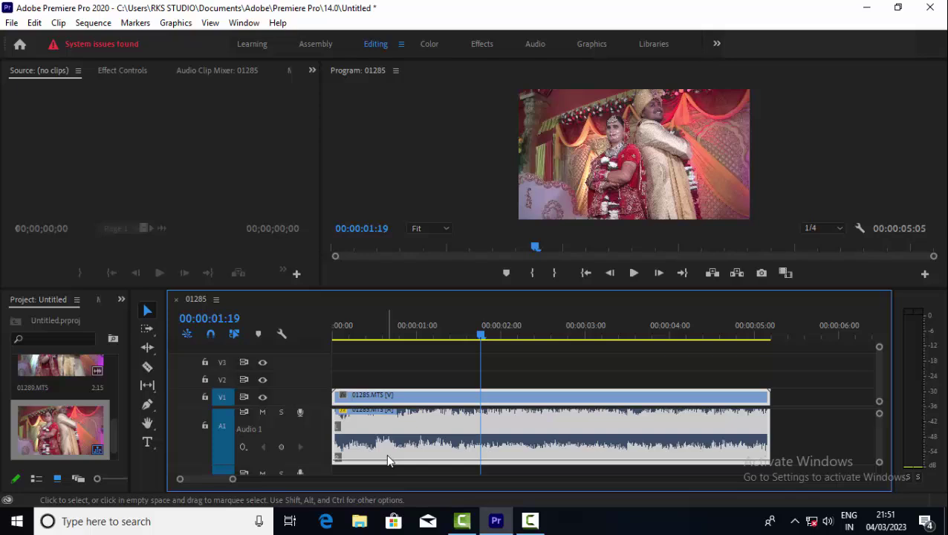
Raise the audio clip's volume level to about -1.77 dB and play from the start to 00:00:00:23
{"action": "left_click_drag", "start_coordinate": [386, 456], "coordinate": [409, 440]}
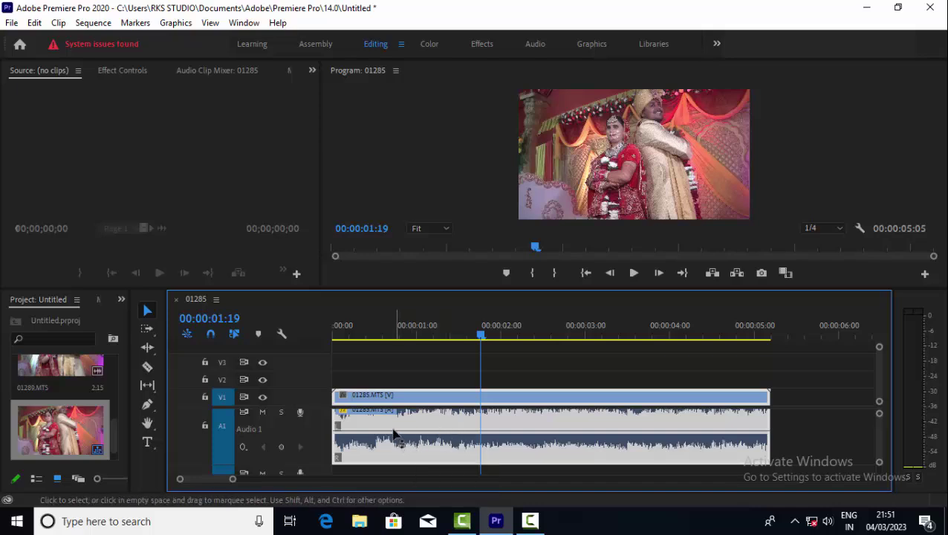
{"action": "left_click", "coordinate": [399, 332]}
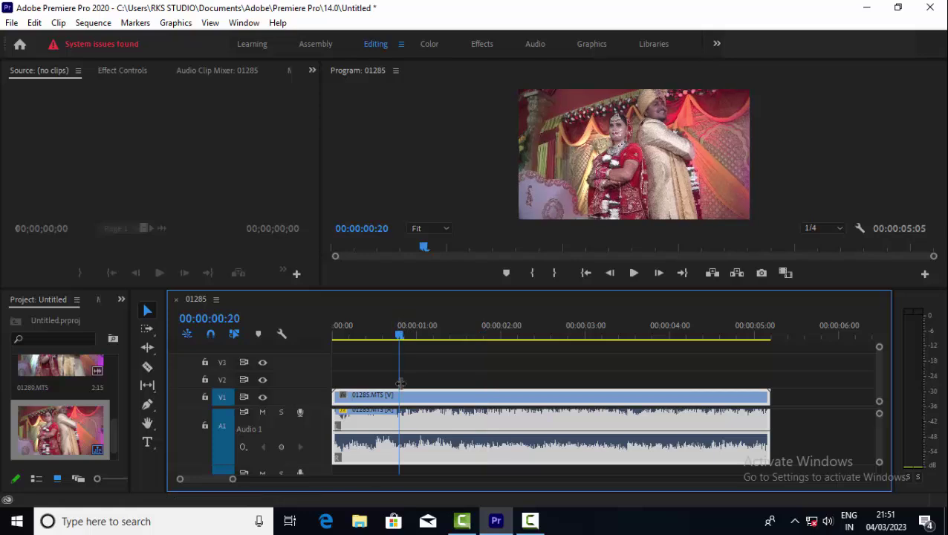
{"action": "key", "text": "Home"}
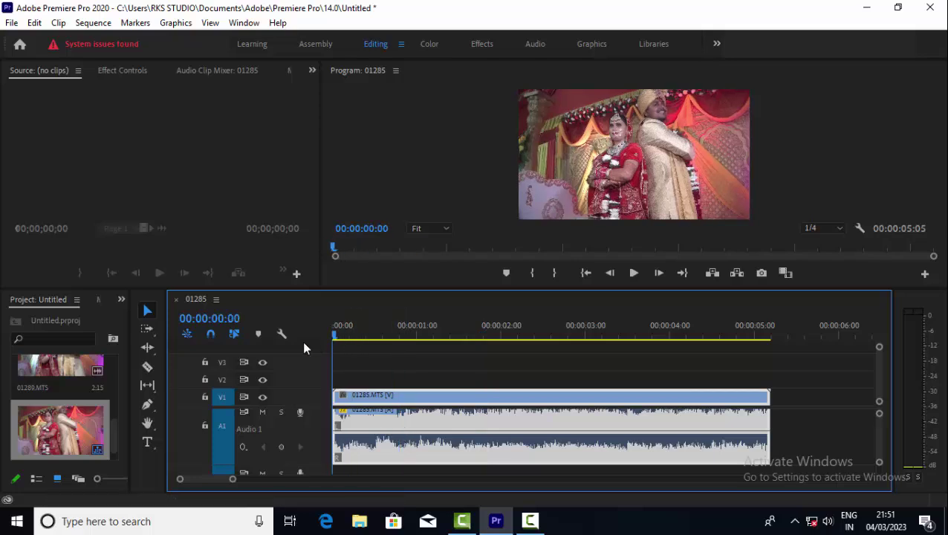
{"action": "key", "text": "space"}
{"action": "key", "text": "space"}
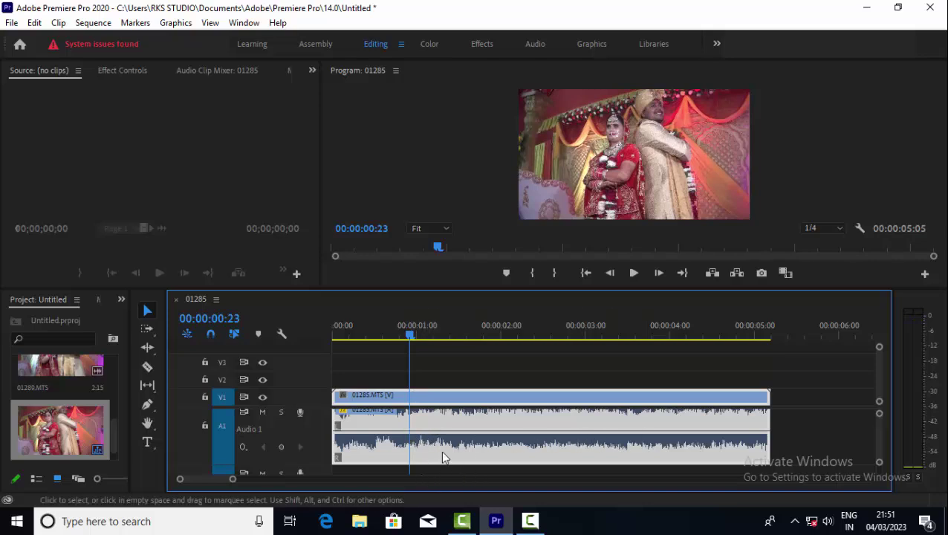
Add a volume keyframe at 00:00:00:23 and a second one just after it, lowered close to the minimum near 00:00:01:01
{"action": "left_click", "coordinate": [410, 432], "text": "ctrl"}
{"action": "mouse_move", "coordinate": [414, 438]}
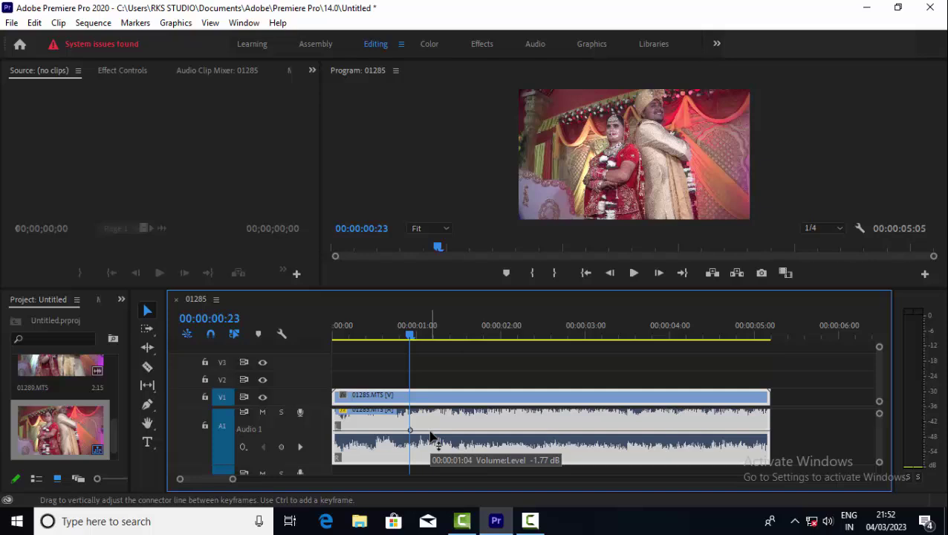
{"action": "left_click", "coordinate": [430, 431], "text": "ctrl"}
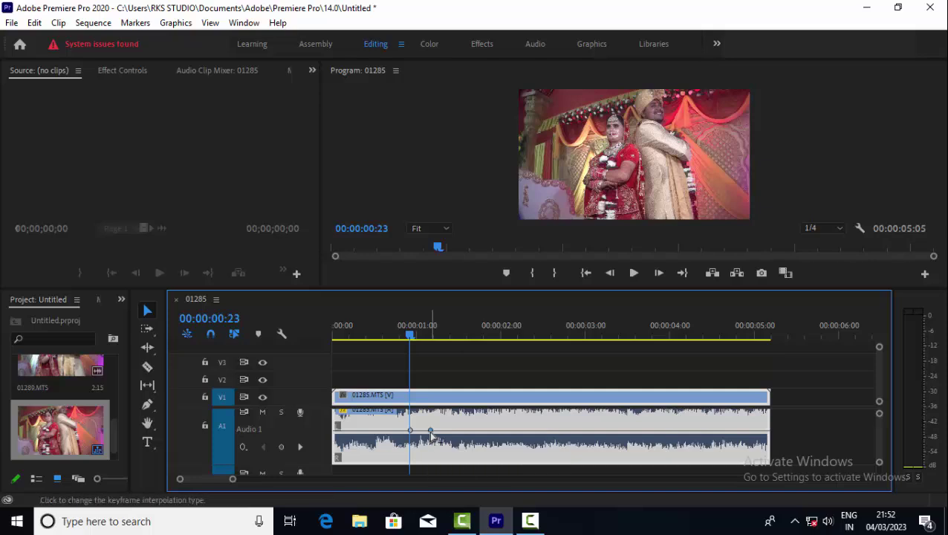
{"action": "left_click_drag", "start_coordinate": [430, 432], "coordinate": [419, 459]}
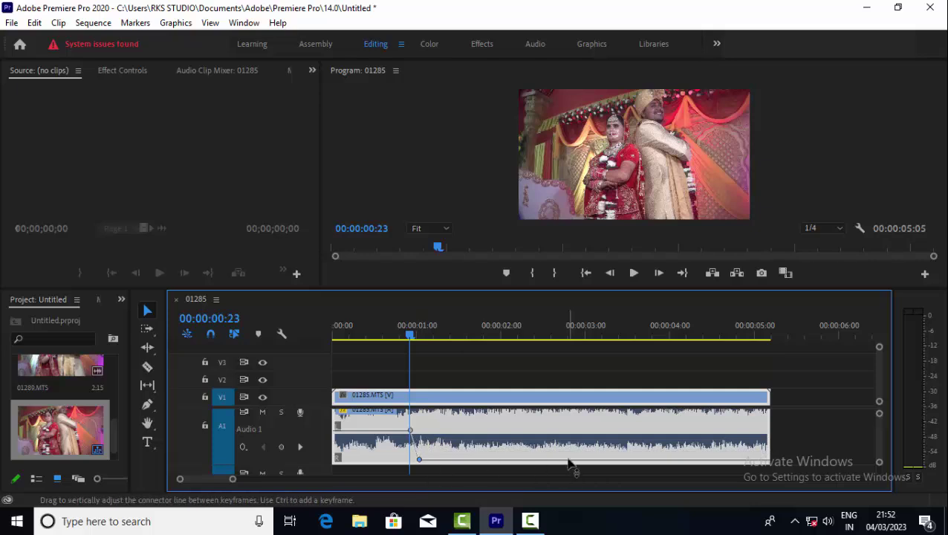
Play the clip from the start twice to check the volume drop, and move the playhead to 00:00:03:10
{"action": "key", "text": "Home"}
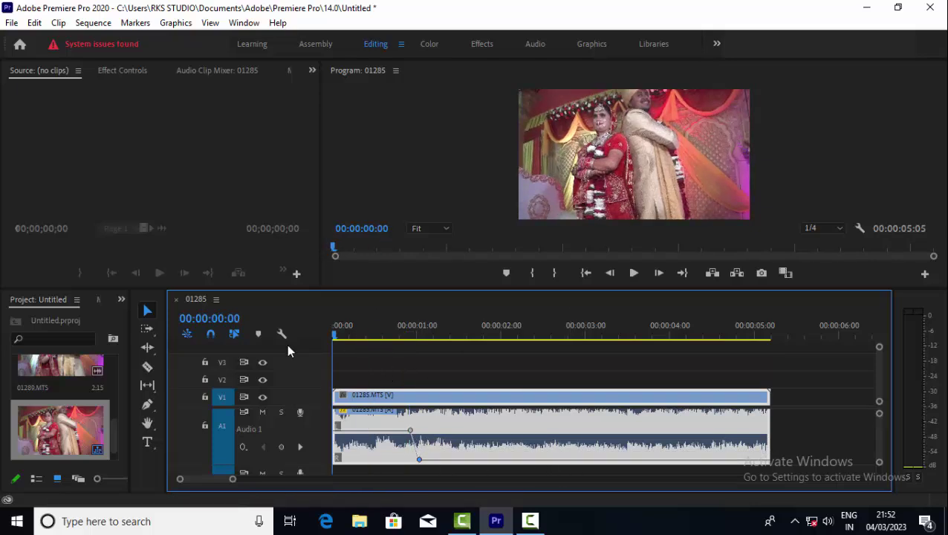
{"action": "key", "text": "space"}
{"action": "key", "text": "space"}
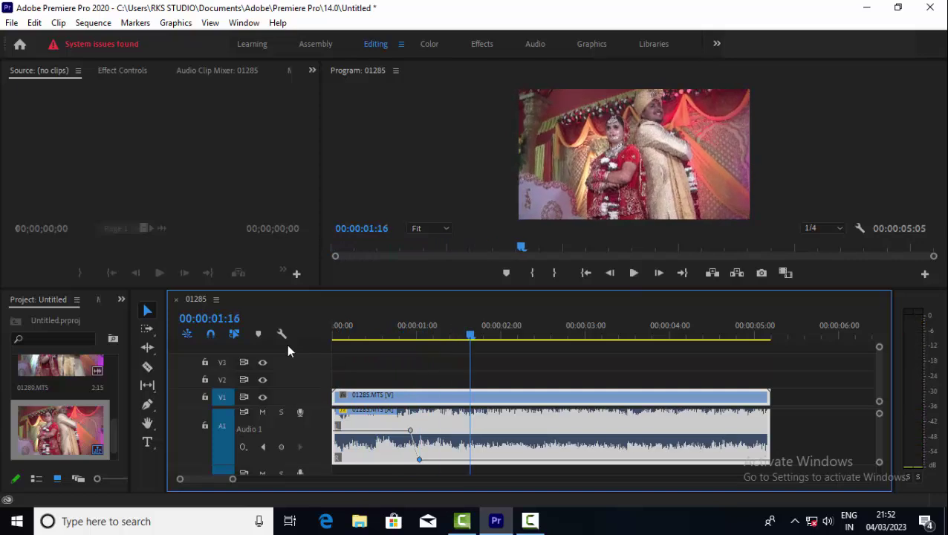
{"action": "left_click", "coordinate": [344, 334]}
{"action": "key", "text": "Home"}
{"action": "key", "text": "space"}
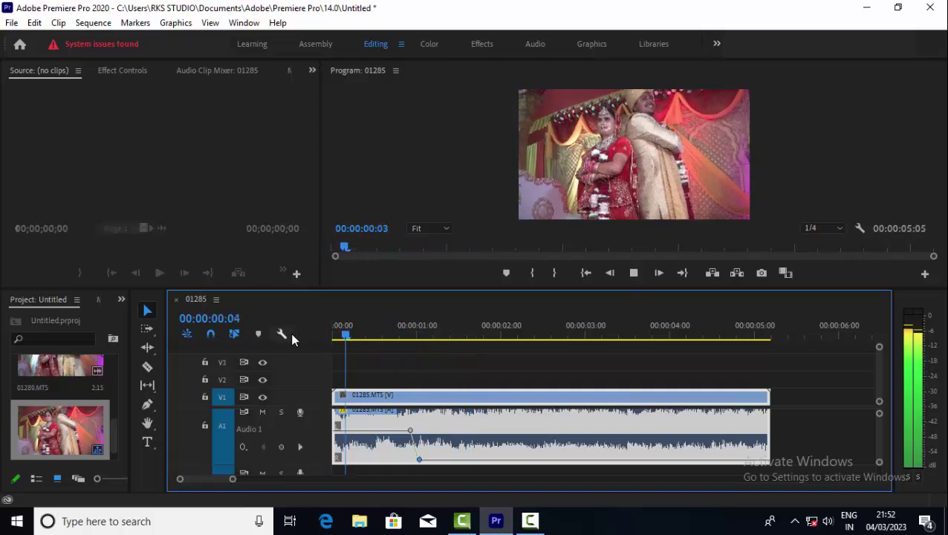
{"action": "key", "text": "space"}
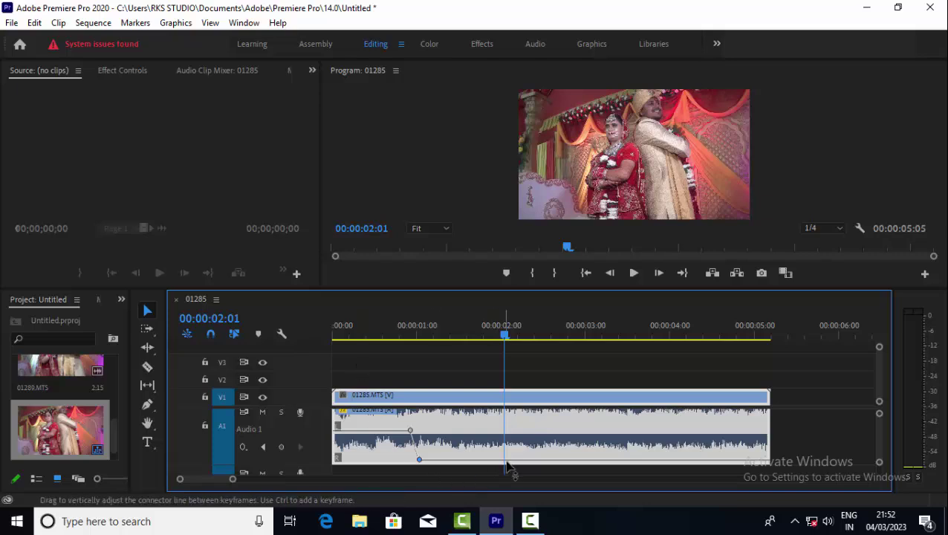
{"action": "left_click", "coordinate": [618, 336]}
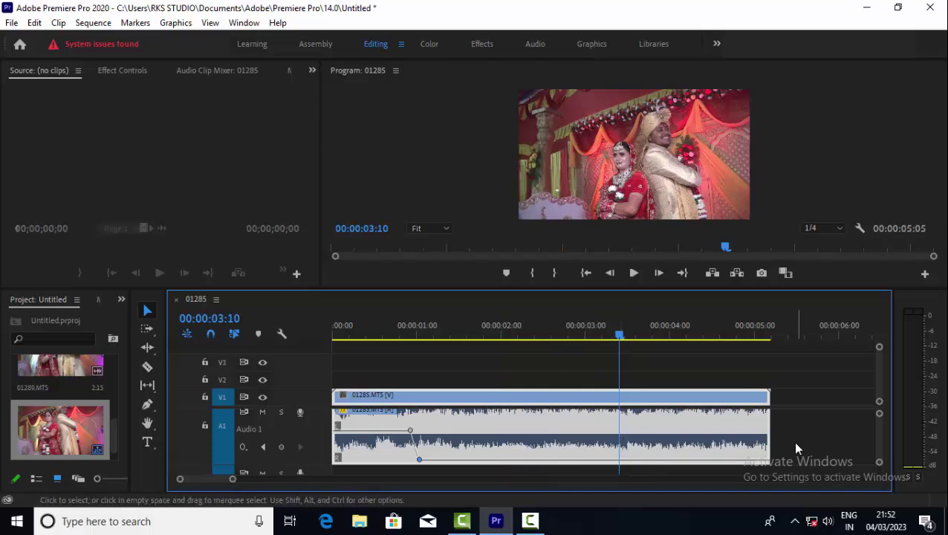
Add a volume keyframe at 00:00:03:16 on the audio clip and a second one just after it, raised to restore the volume
{"action": "left_click", "coordinate": [632, 335]}
{"action": "left_click", "coordinate": [639, 335]}
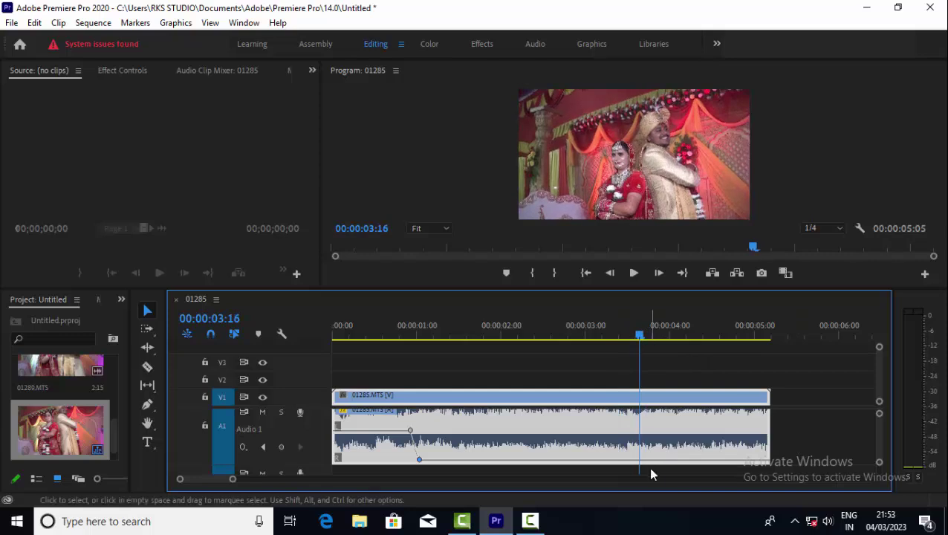
{"action": "mouse_move", "coordinate": [640, 463]}
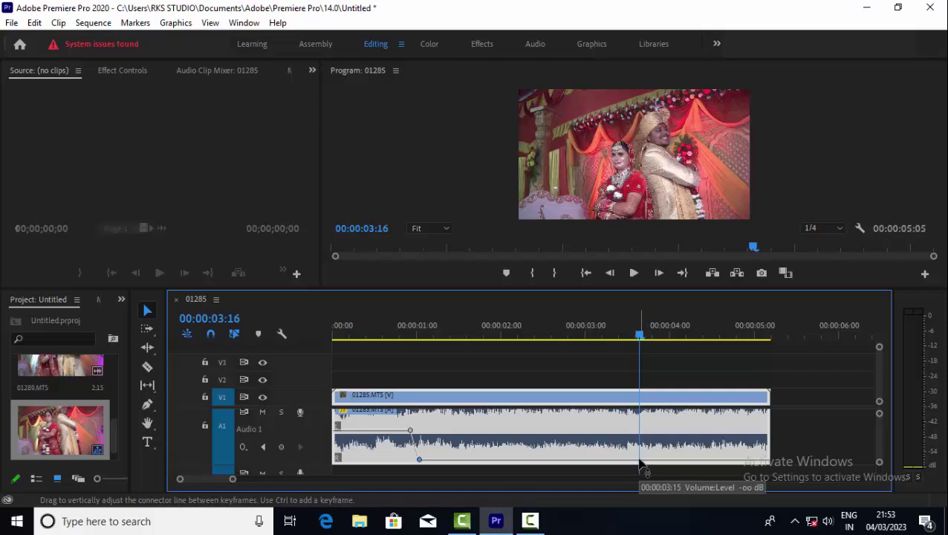
{"action": "left_click", "coordinate": [639, 460], "text": "ctrl"}
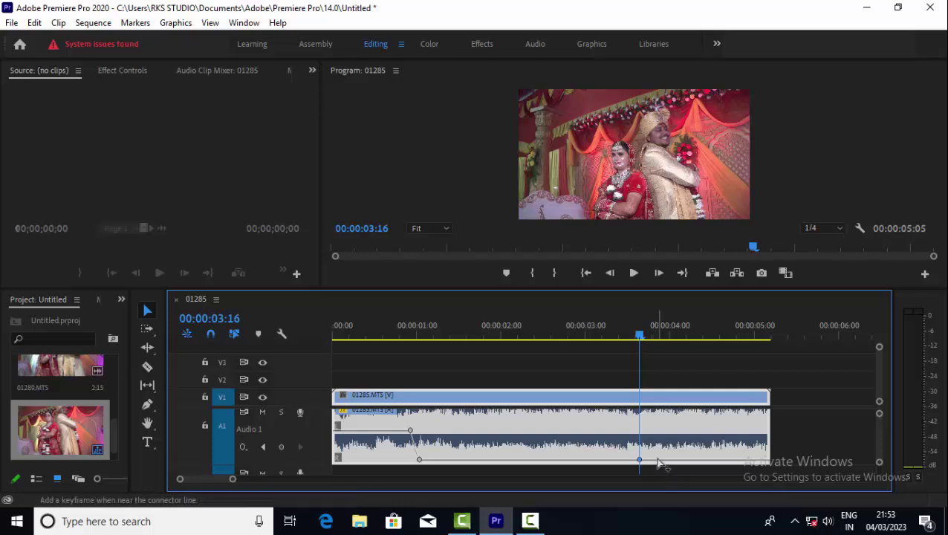
{"action": "left_click", "coordinate": [657, 461], "text": "ctrl"}
{"action": "left_click_drag", "start_coordinate": [657, 460], "coordinate": [642, 435]}
Play the clip from the start to 00:00:04:20 to check the volume changes, and return the playhead to the beginning
{"action": "left_click_drag", "start_coordinate": [449, 324], "coordinate": [303, 330]}
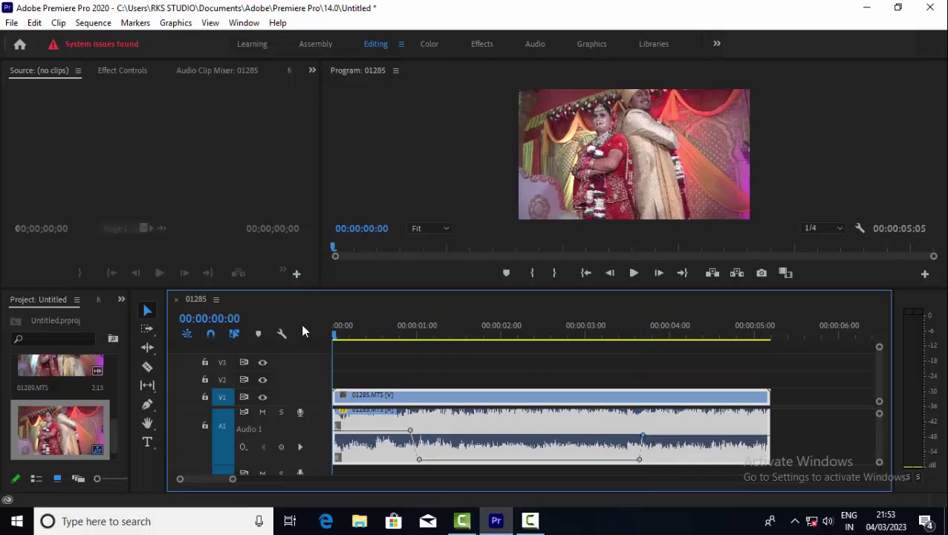
{"action": "key", "text": "space"}
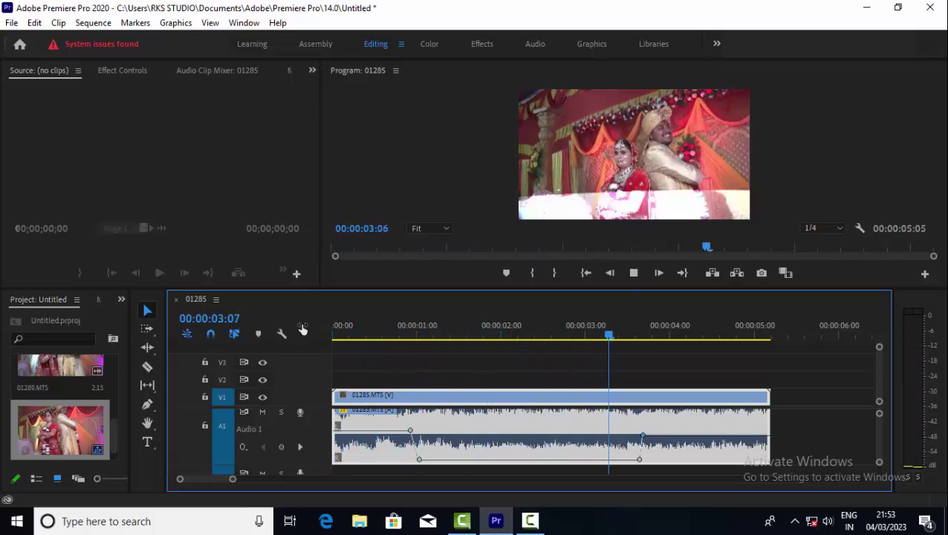
{"action": "key", "text": "space"}
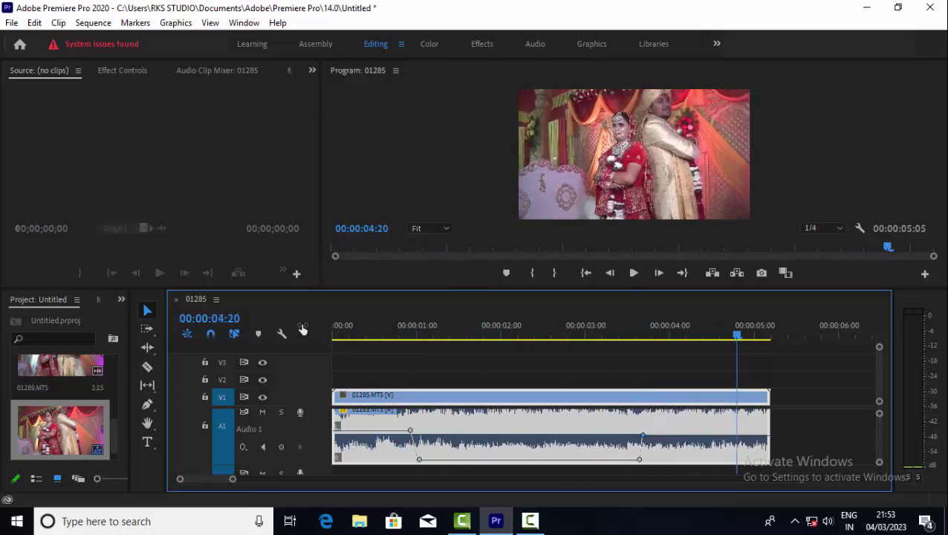
{"action": "left_click_drag", "start_coordinate": [531, 336], "coordinate": [330, 350]}
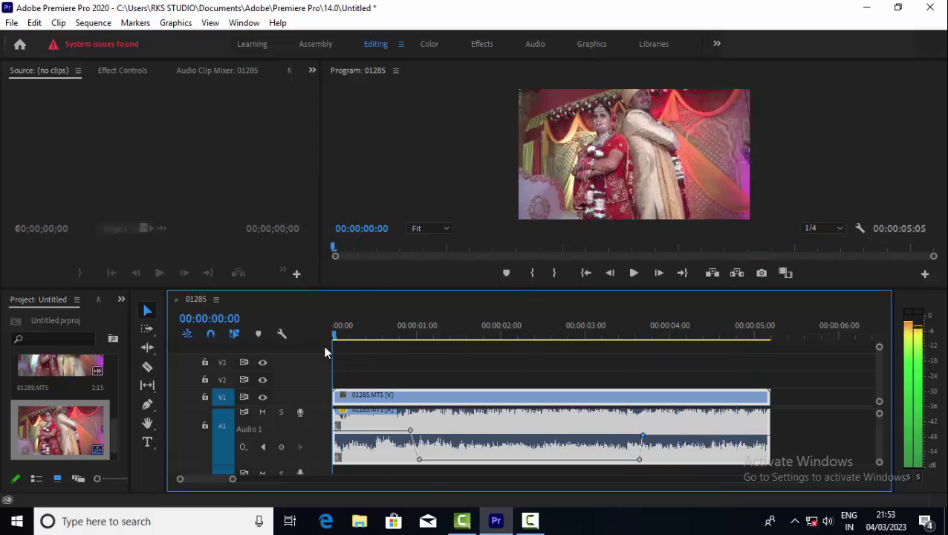